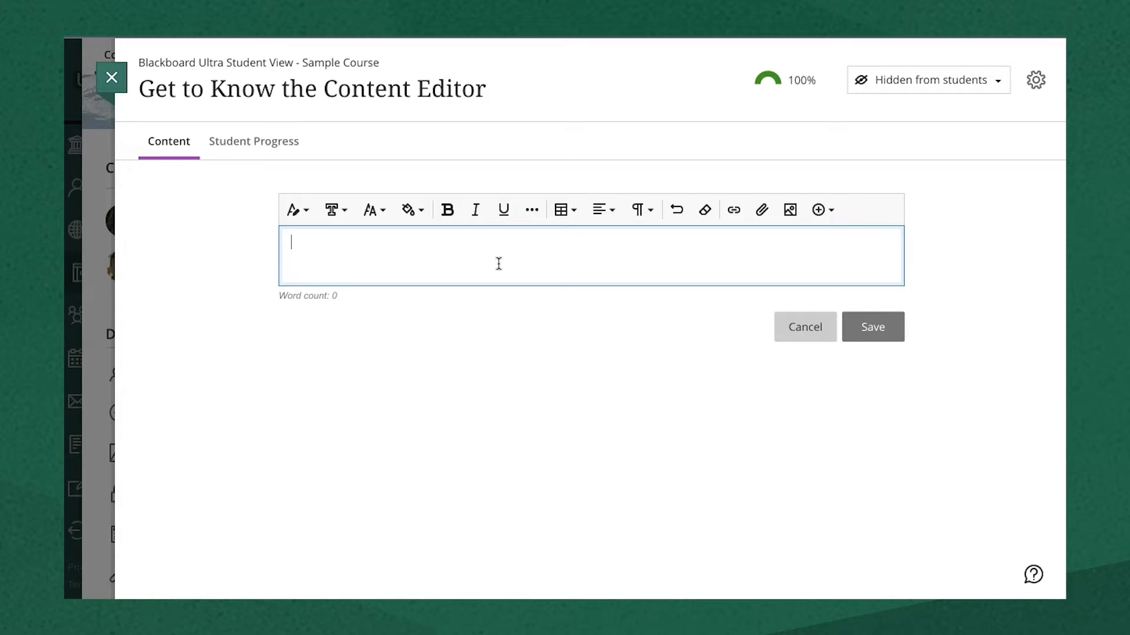
Enter the text "When you add text" in the document body and set its font to Arial
{"action": "type", "text": "When you add tes"}
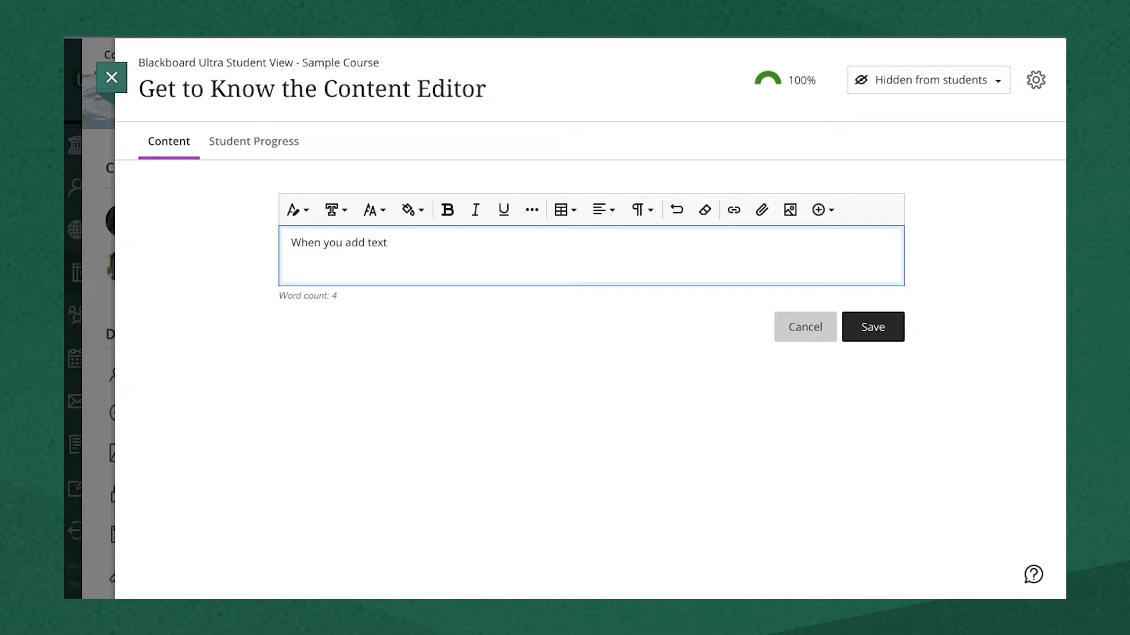
{"action": "key", "text": "ctrl+a"}
{"action": "left_click", "coordinate": [297, 210]}
{"action": "left_click", "coordinate": [334, 352]}
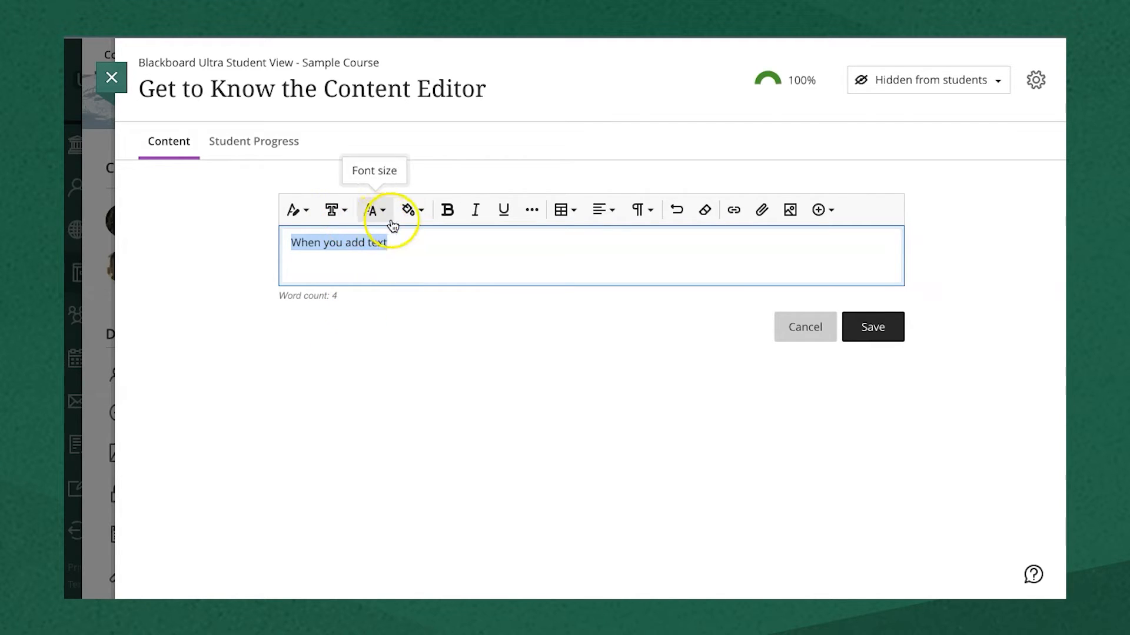
{"action": "left_click", "coordinate": [341, 217]}
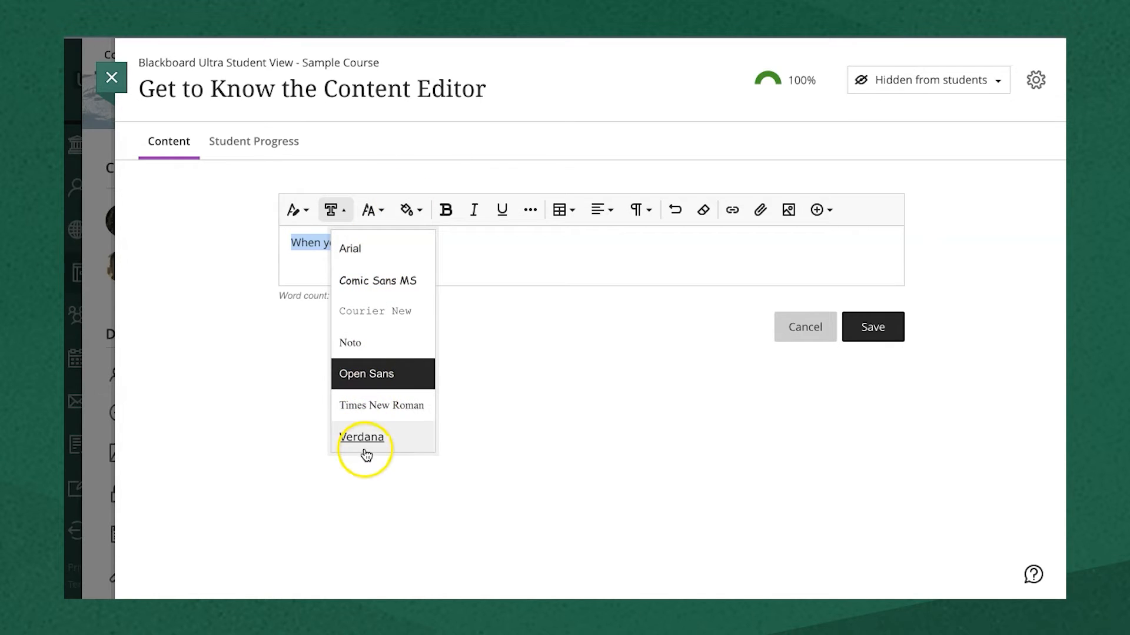
{"action": "left_click", "coordinate": [368, 249]}
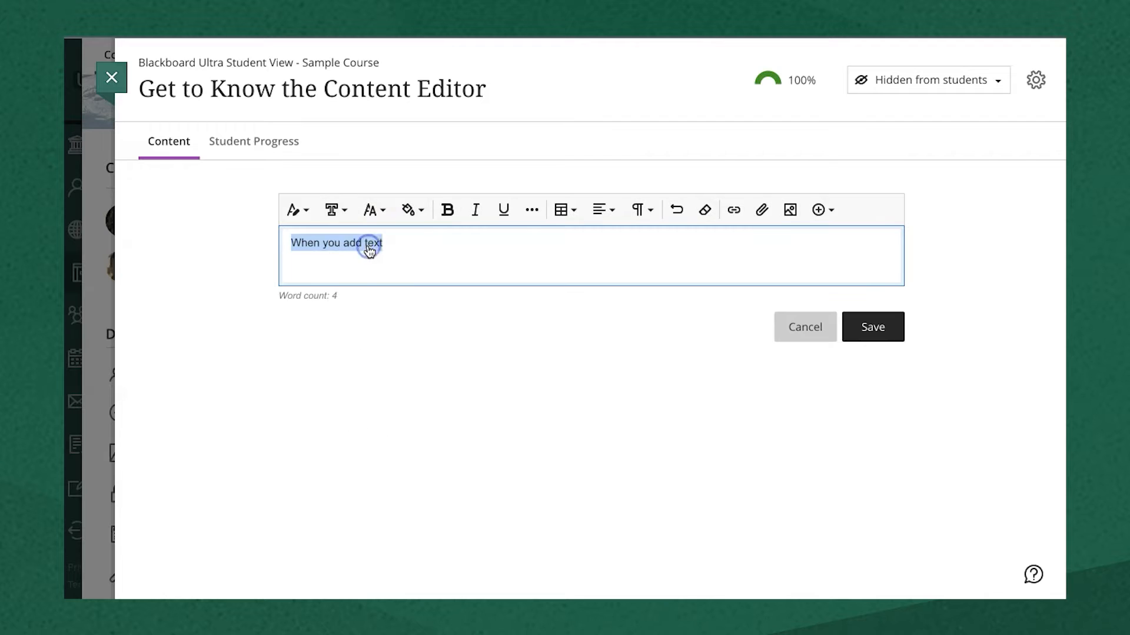
{"action": "left_click", "coordinate": [373, 210]}
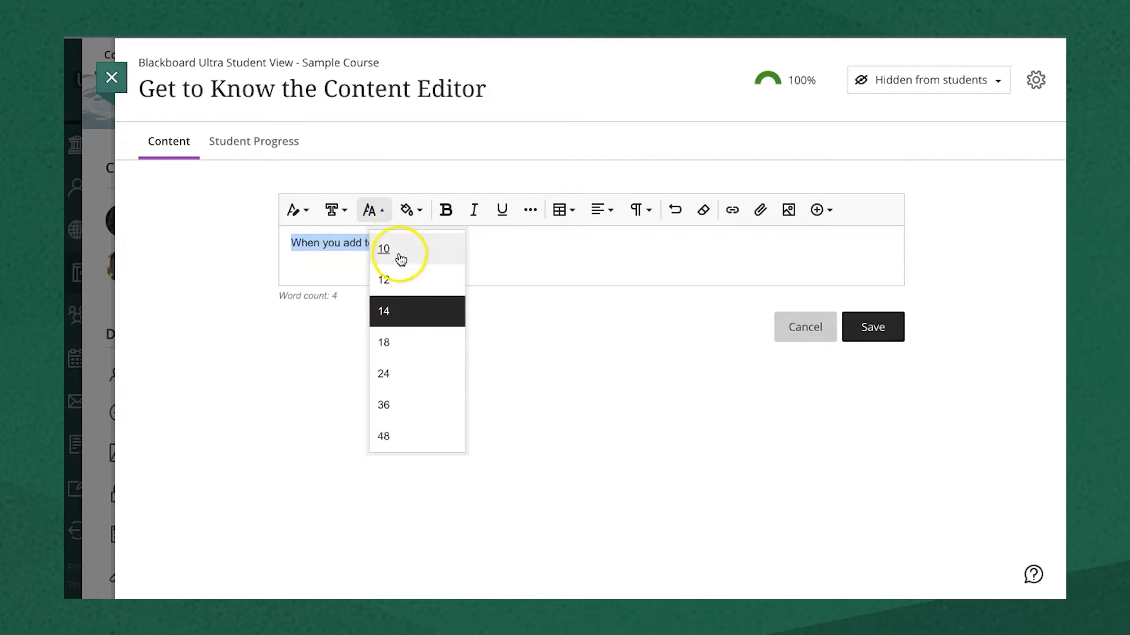
{"action": "left_click", "coordinate": [413, 212]}
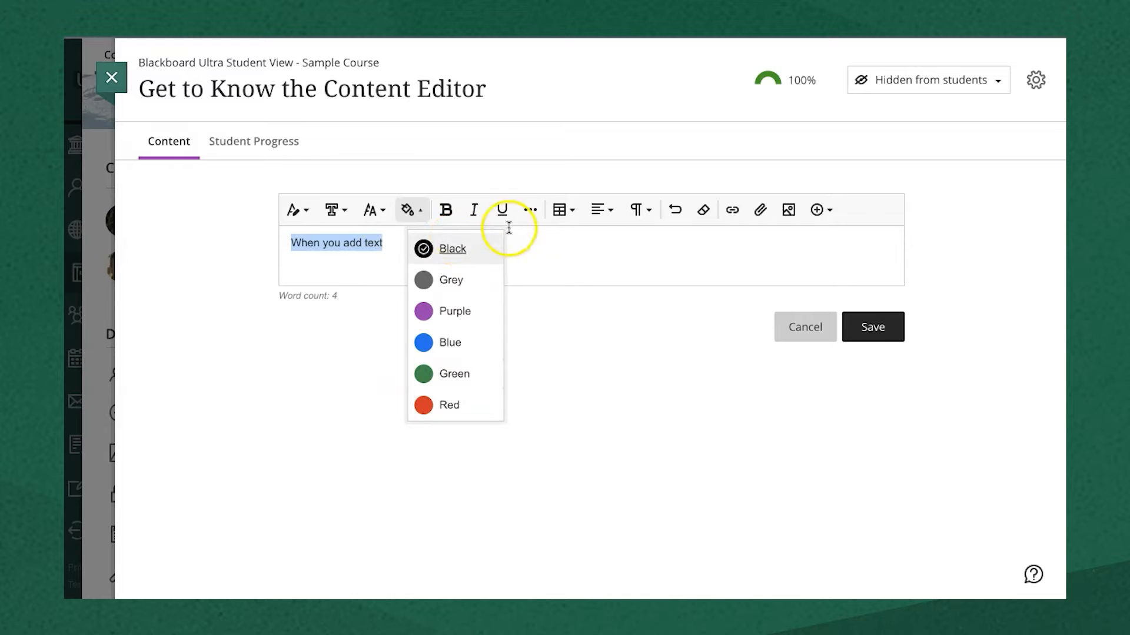
{"action": "left_click", "coordinate": [542, 247]}
Format the line "When you add text" as bold, italic and underlined
{"action": "triple_click", "coordinate": [406, 241]}
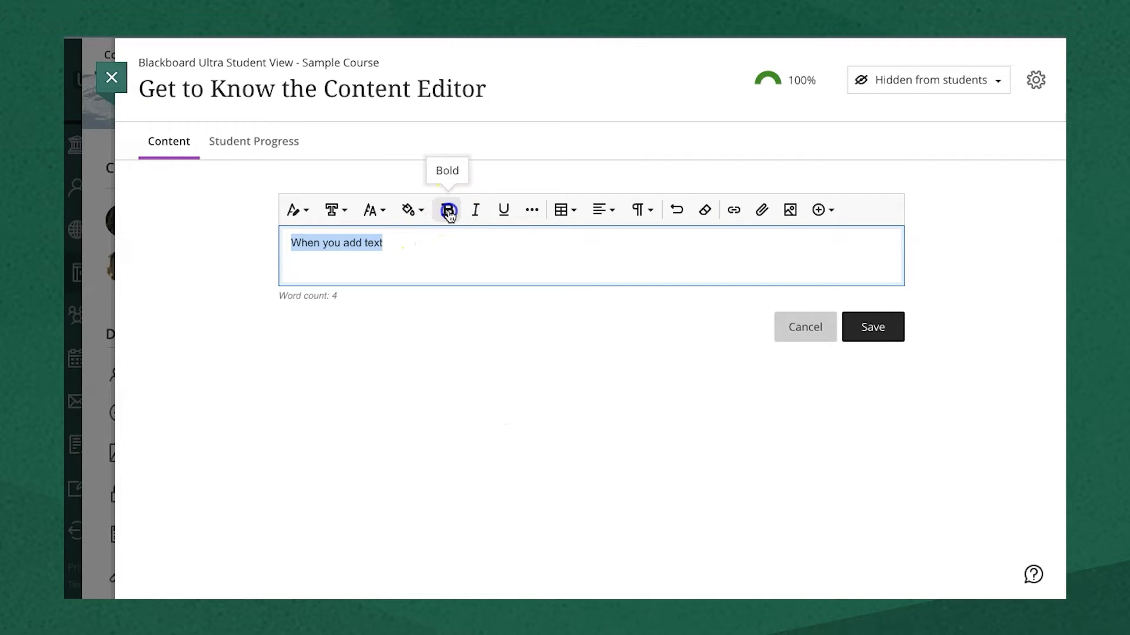
{"action": "left_click", "coordinate": [449, 214]}
{"action": "left_click", "coordinate": [475, 218]}
{"action": "left_click", "coordinate": [504, 220]}
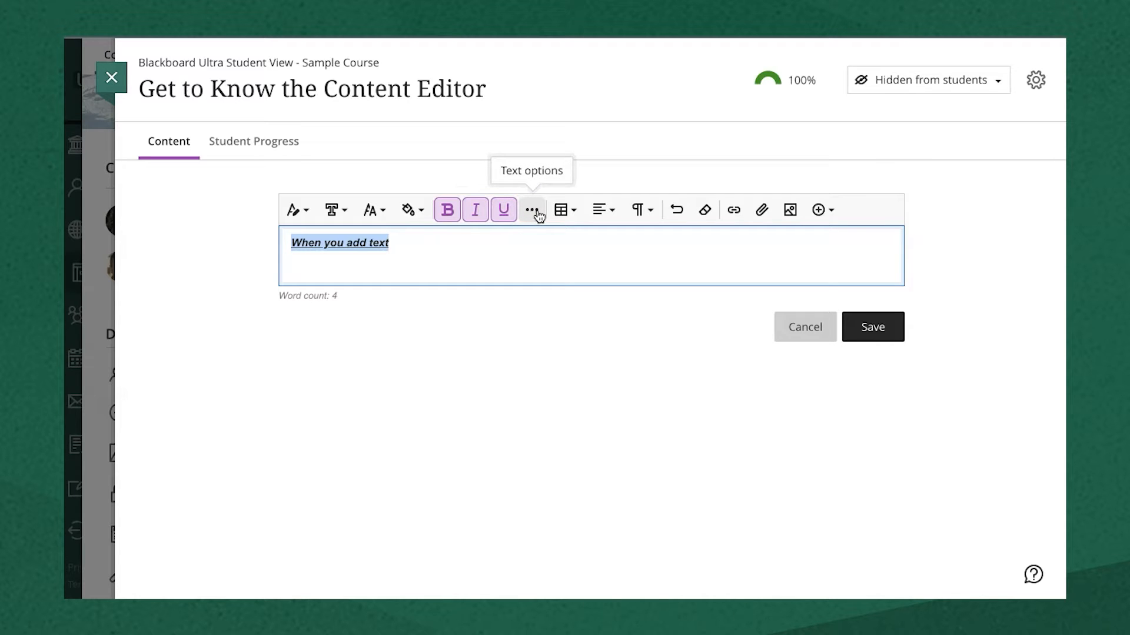
Strike through the selected text and try superscript followed by subscript on it
{"action": "left_click", "coordinate": [537, 212]}
{"action": "left_click", "coordinate": [293, 252]}
{"action": "left_click", "coordinate": [322, 243]}
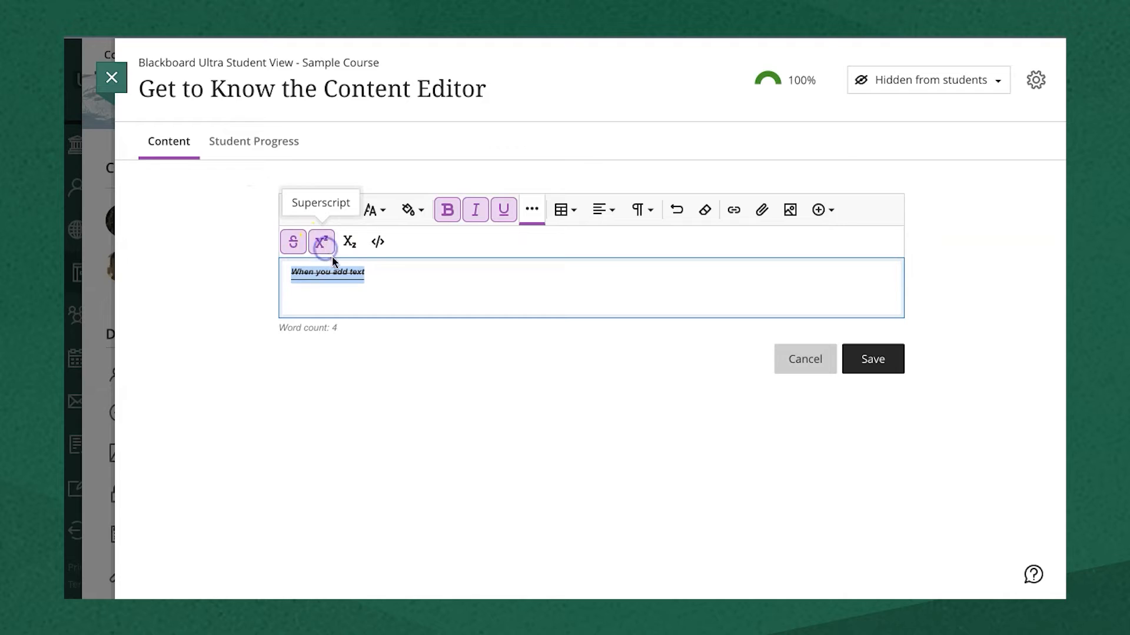
{"action": "left_click", "coordinate": [349, 247]}
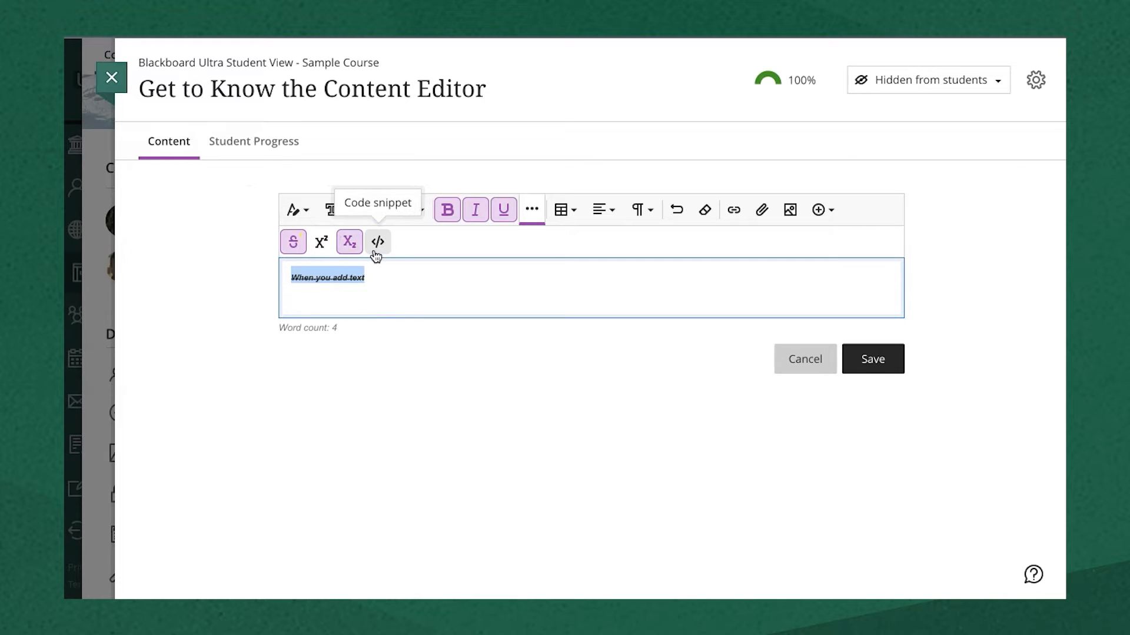
Turn the text into a code snippet and remove the code snippet formatting again
{"action": "left_click", "coordinate": [378, 254]}
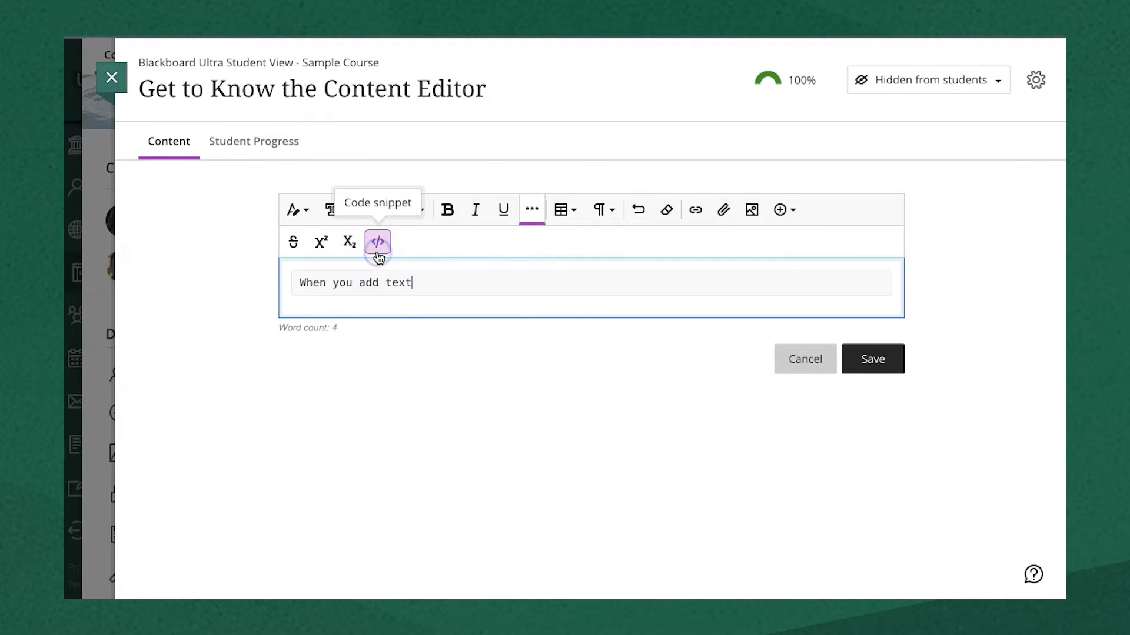
{"action": "left_click", "coordinate": [376, 242]}
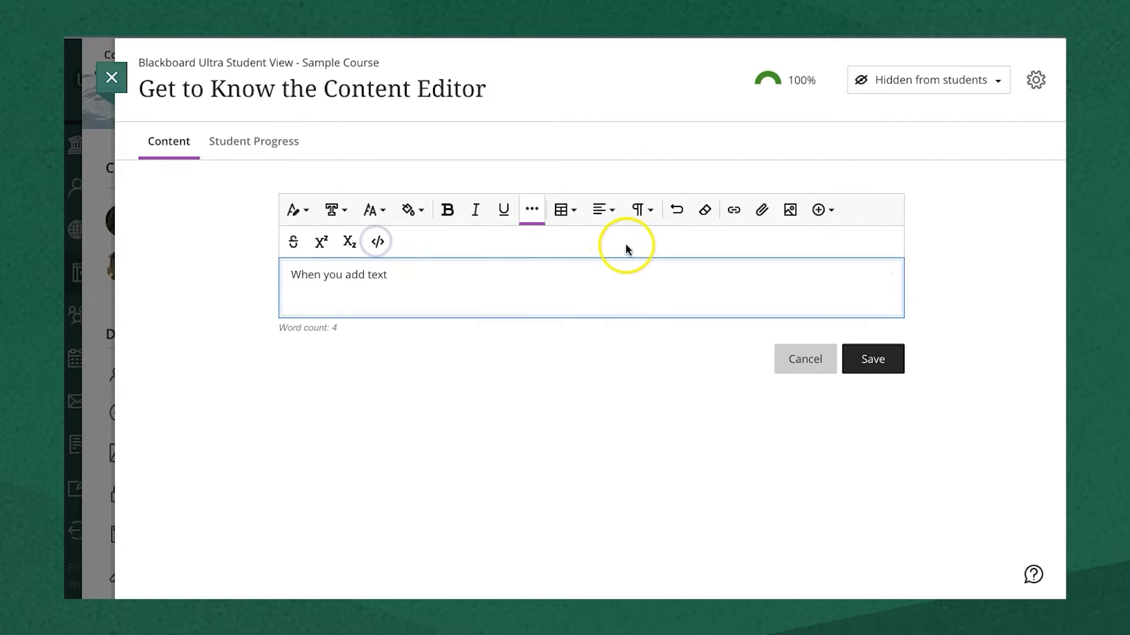
Insert a table of three columns and two rows below the text and enter "Presenting Data Only!" in its first cell
{"action": "left_click", "coordinate": [564, 212]}
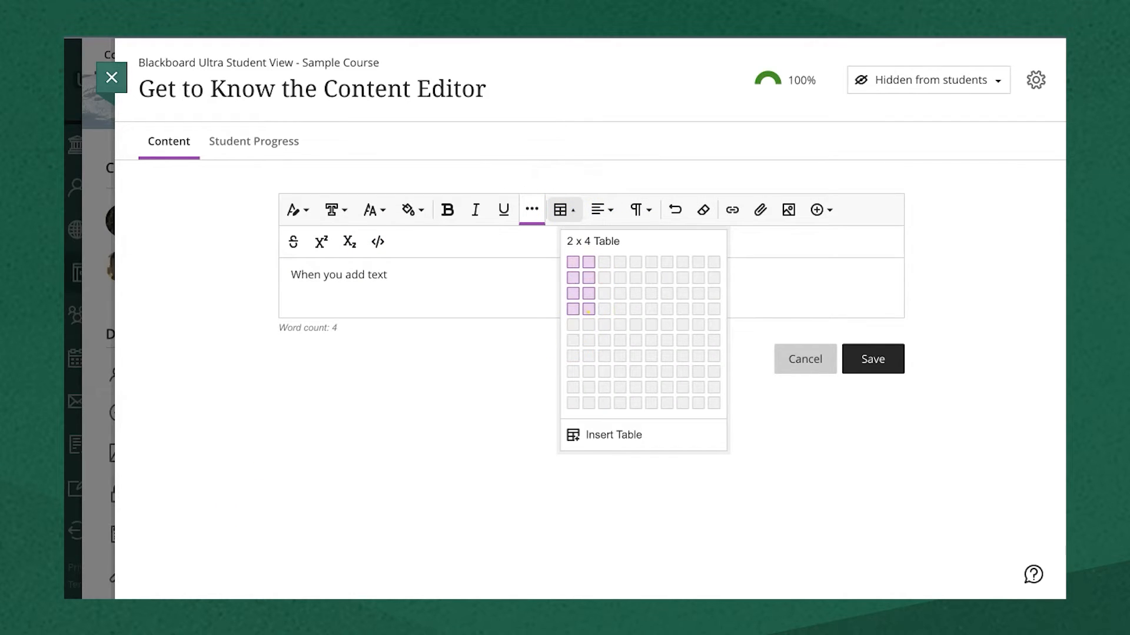
{"action": "left_click", "coordinate": [604, 278]}
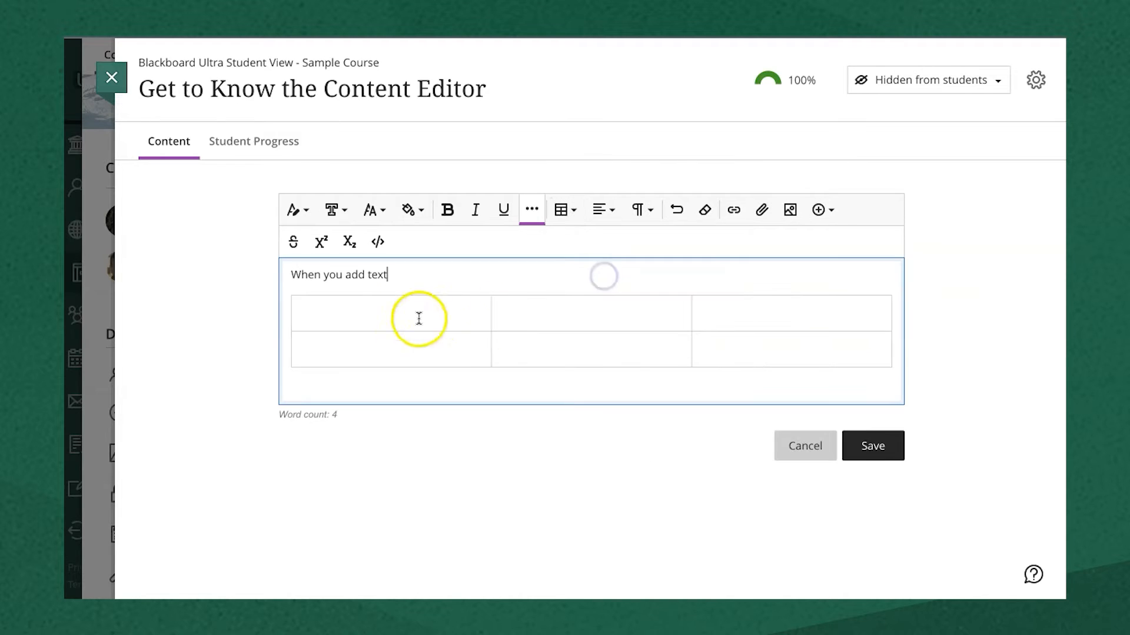
{"action": "left_click", "coordinate": [419, 318]}
{"action": "type", "text": "Presenting Data Only!"}
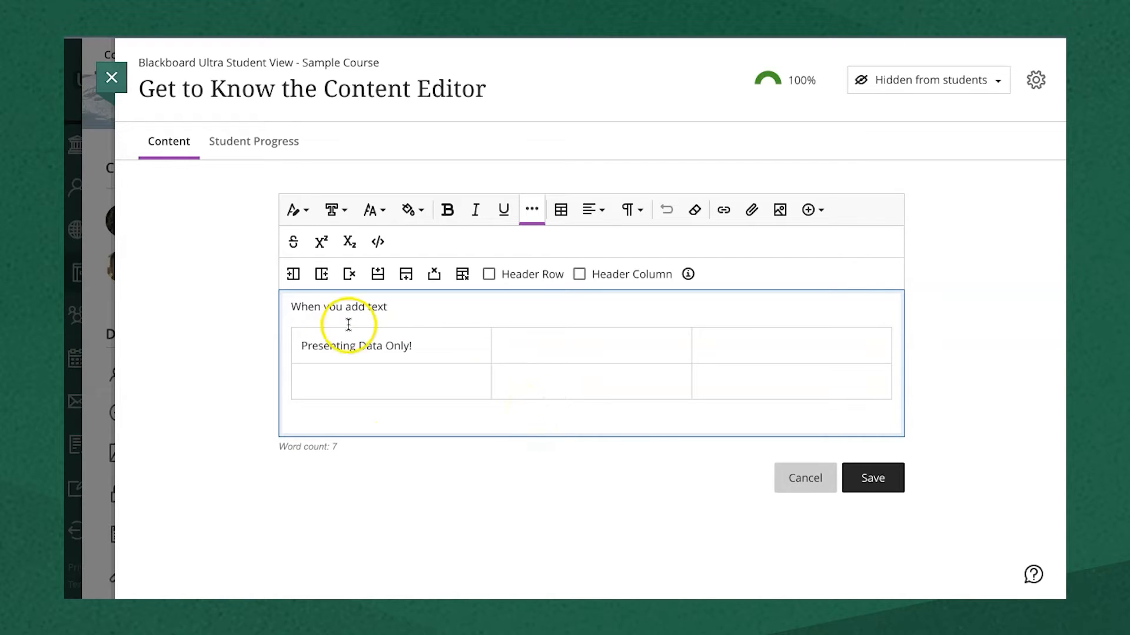
Replace all the content with "Choose your text alignment" and try the Right-align and Justify options on it
{"action": "key", "text": "ctrl+a"}
{"action": "type", "text": "Choose your text alignment"}
{"action": "key", "text": "ctrl+a"}
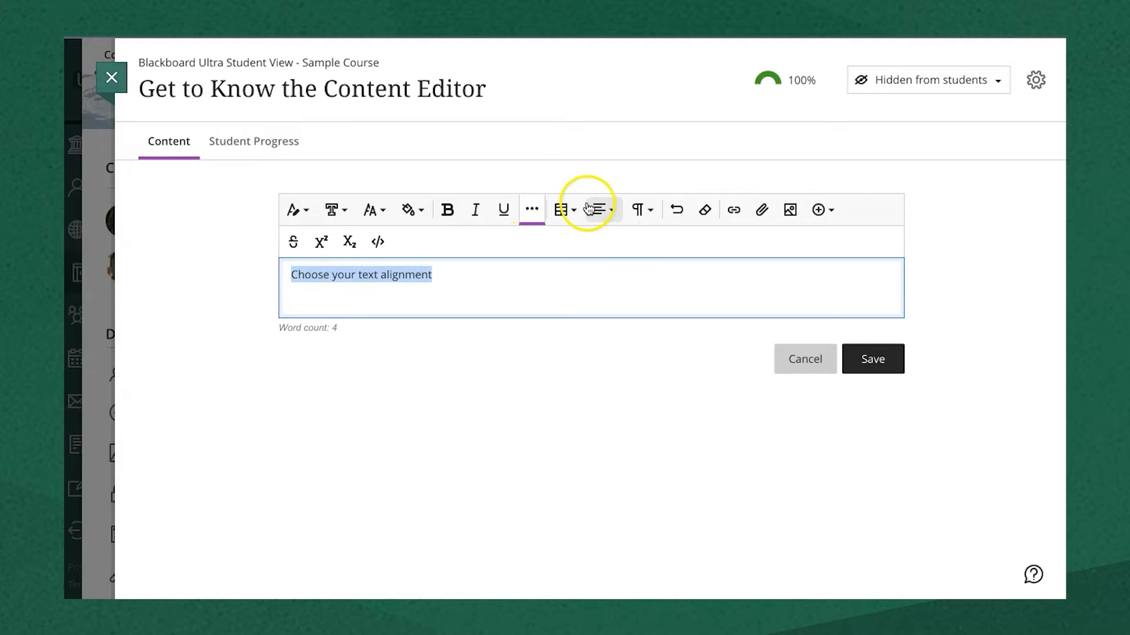
{"action": "left_click", "coordinate": [598, 212]}
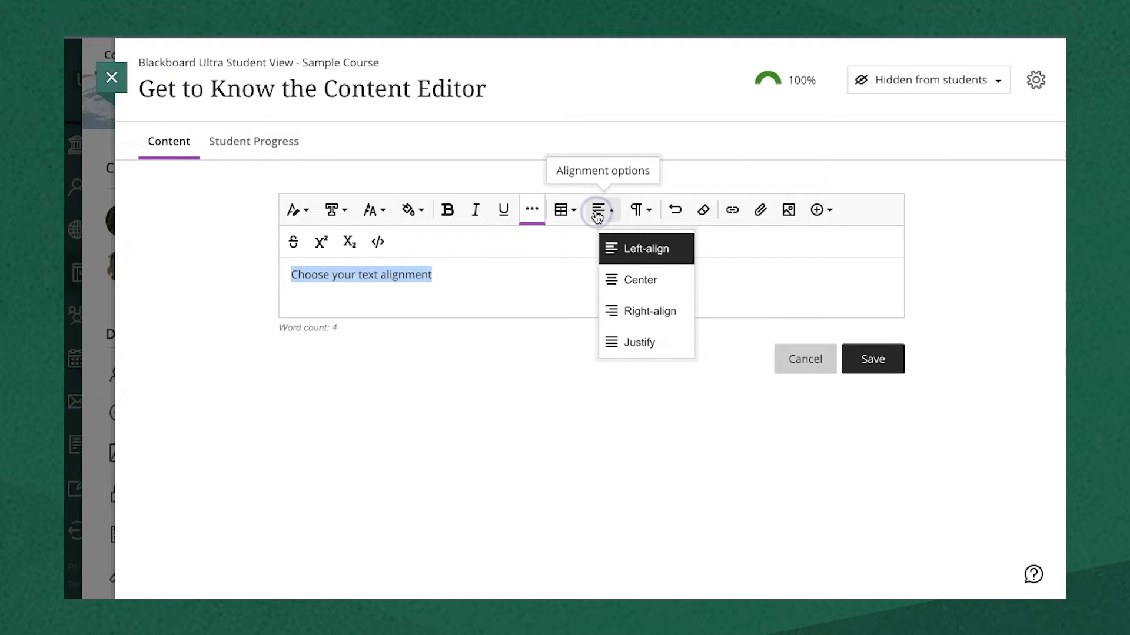
{"action": "left_click", "coordinate": [648, 311]}
{"action": "left_click", "coordinate": [638, 342]}
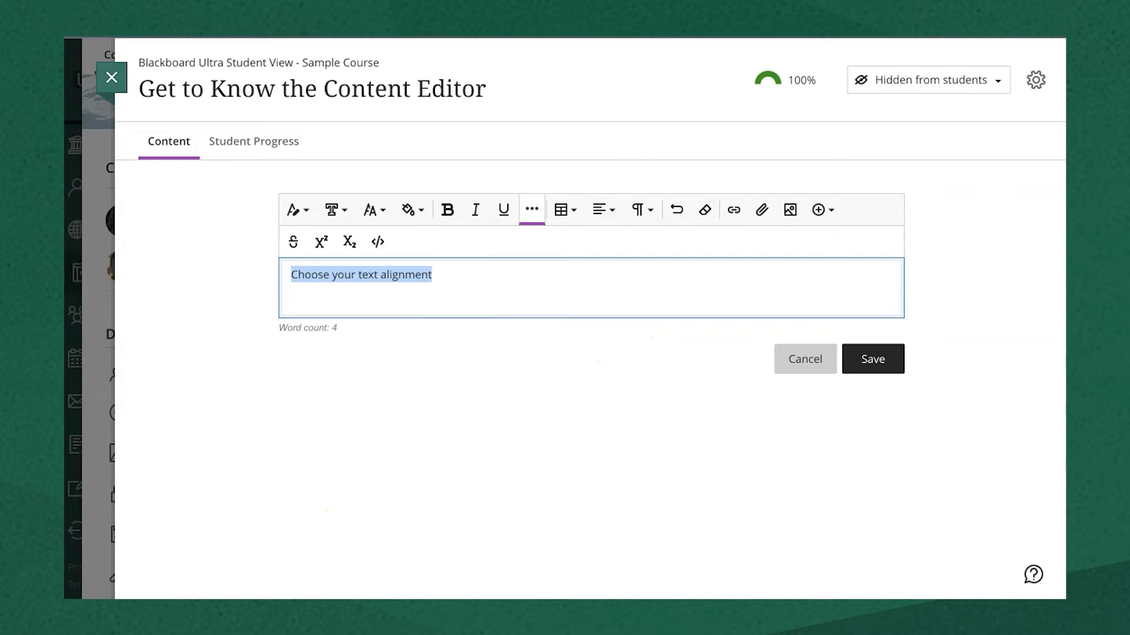
Format the line as a bulleted list, switch it to a numbered list, and set right-to-left text direction
{"action": "left_click", "coordinate": [647, 210]}
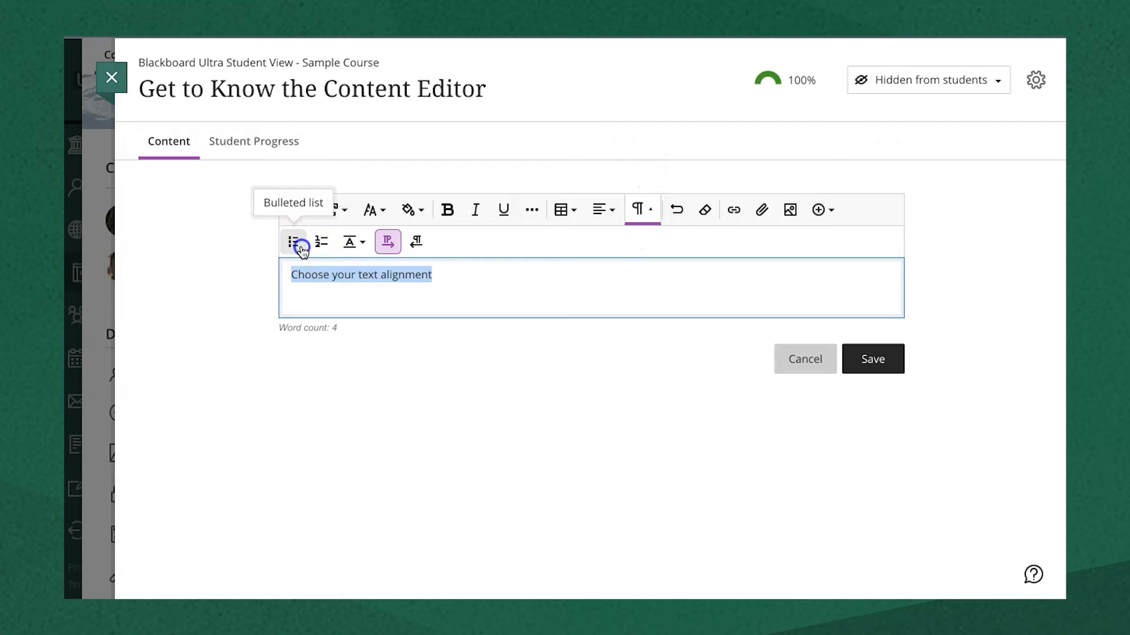
{"action": "left_click", "coordinate": [293, 242]}
{"action": "left_click", "coordinate": [322, 242]}
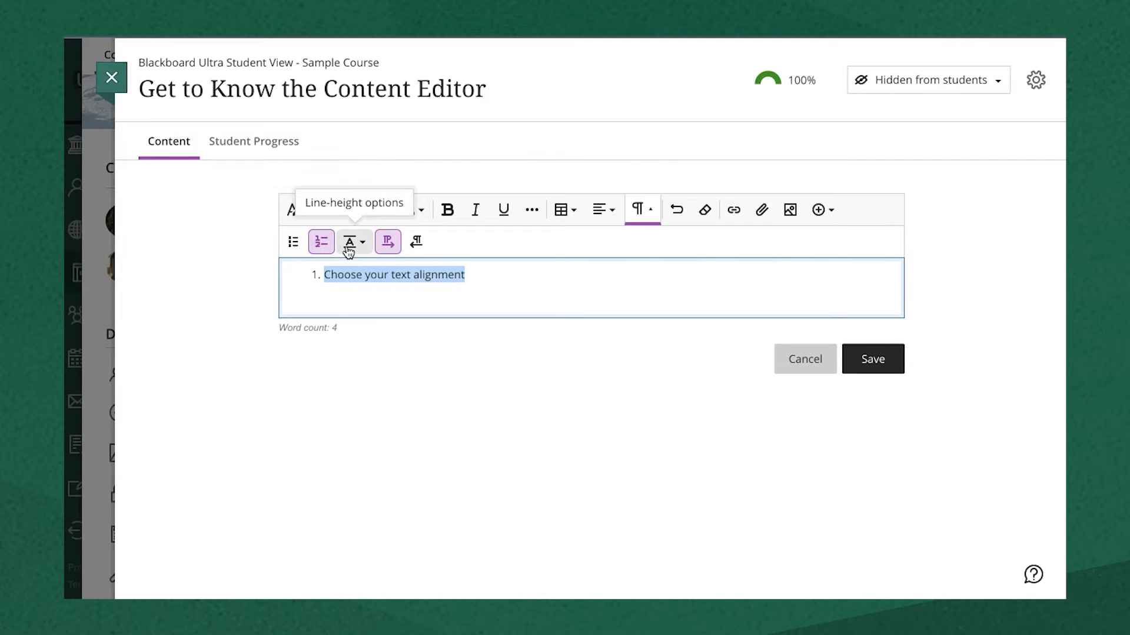
{"action": "left_click", "coordinate": [352, 241]}
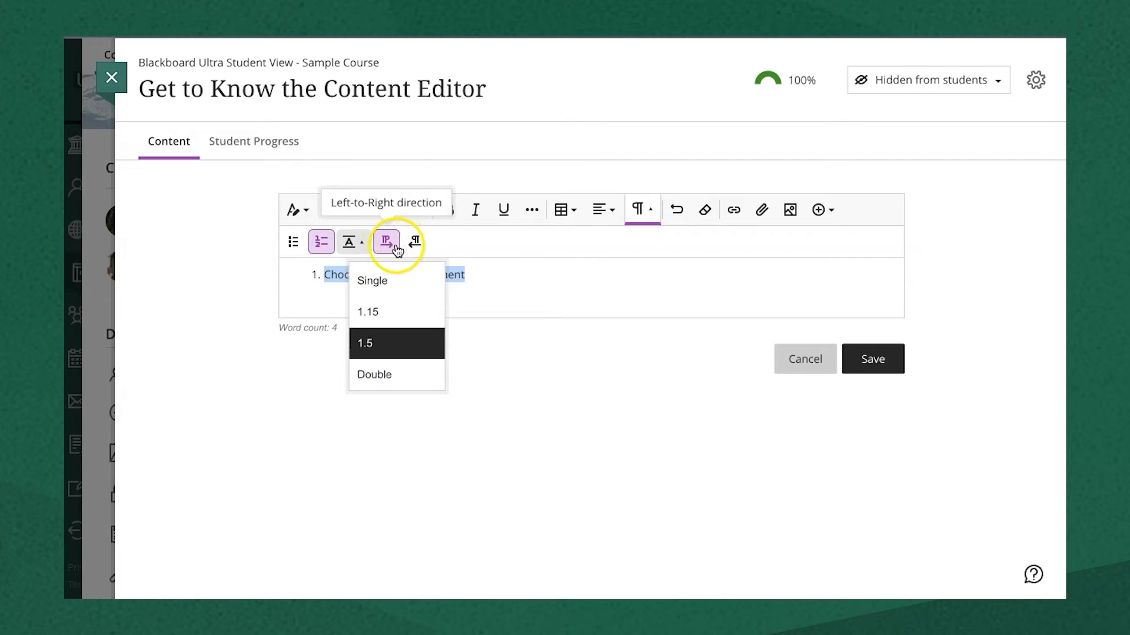
{"action": "left_click", "coordinate": [415, 247]}
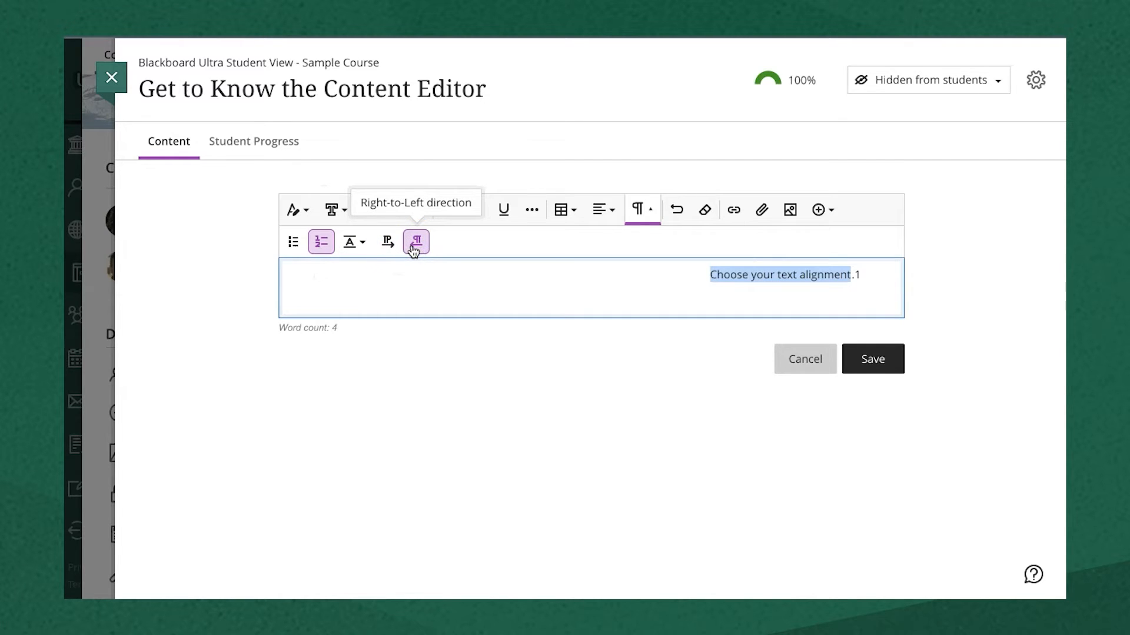
Undo the text direction change and clear the formatting from the whole numbered line
{"action": "left_click", "coordinate": [676, 213]}
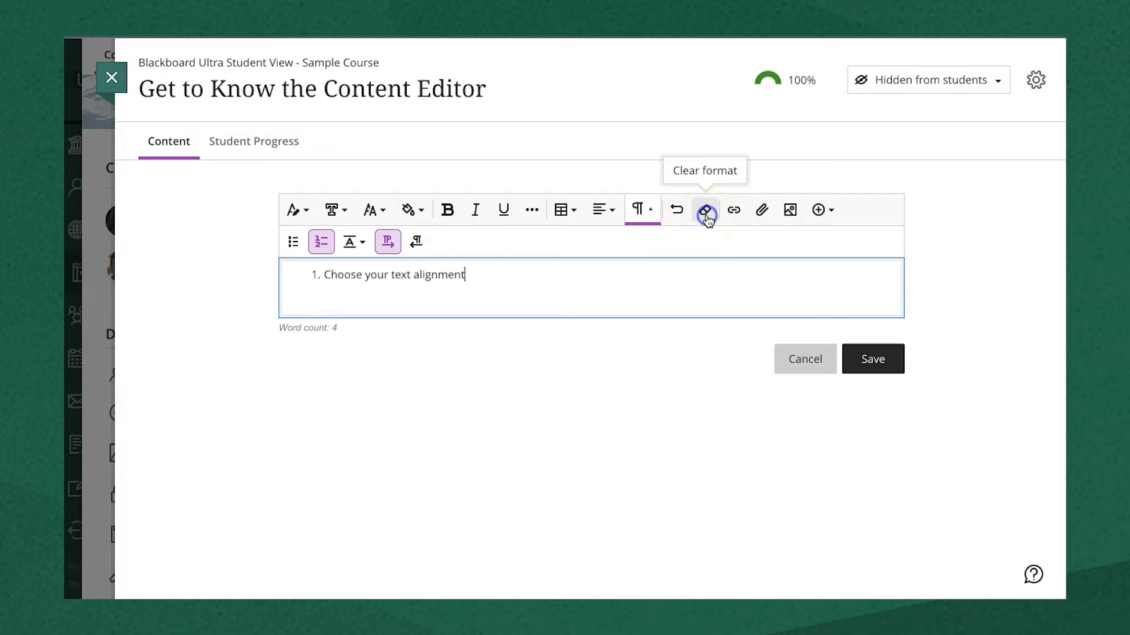
{"action": "key", "text": "ctrl+a"}
{"action": "left_click", "coordinate": [705, 210]}
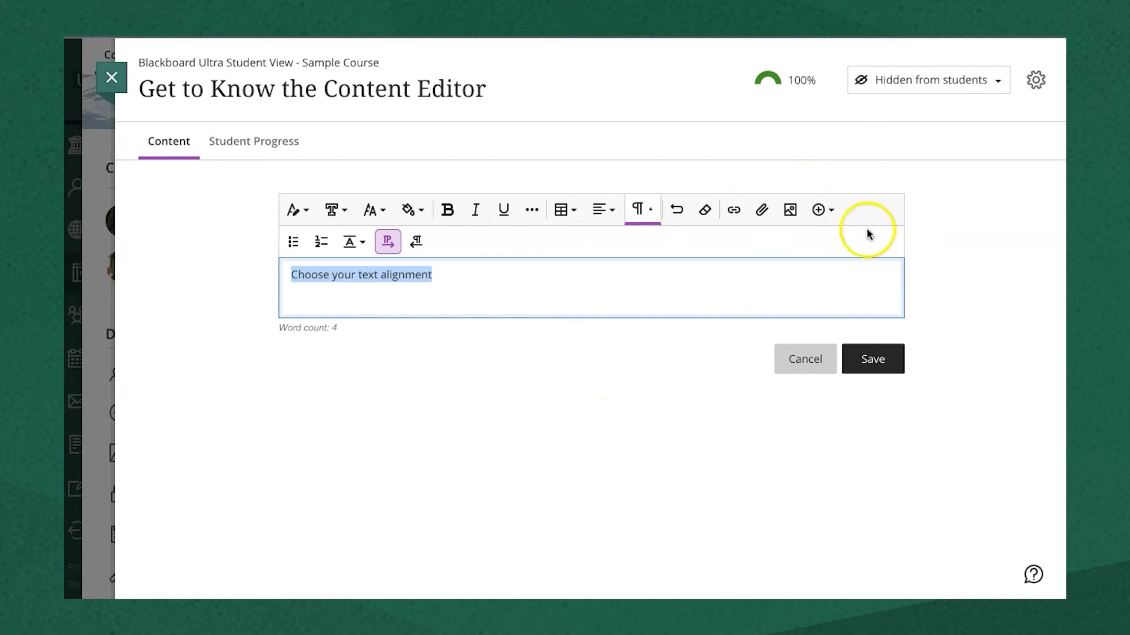
{"action": "left_click", "coordinate": [735, 210]}
{"action": "left_click", "coordinate": [504, 285]}
{"action": "type", "text": "https://www.uaa.alaska.edu/"}
{"action": "left_click", "coordinate": [440, 342]}
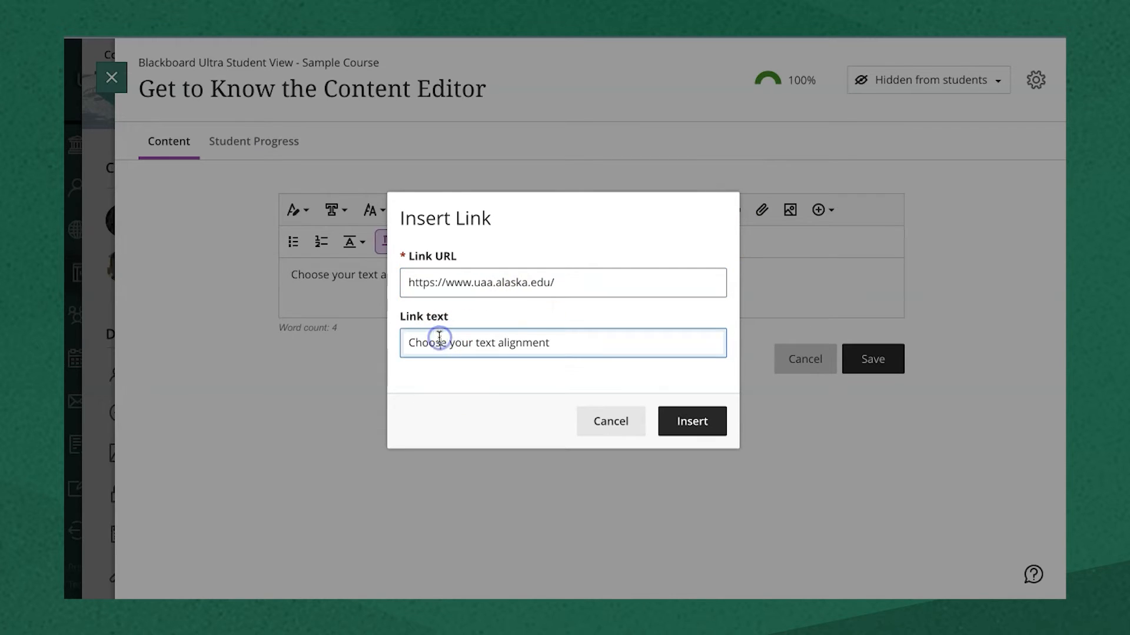
{"action": "key", "text": "ctrl+a"}
{"action": "type", "text": "U"}
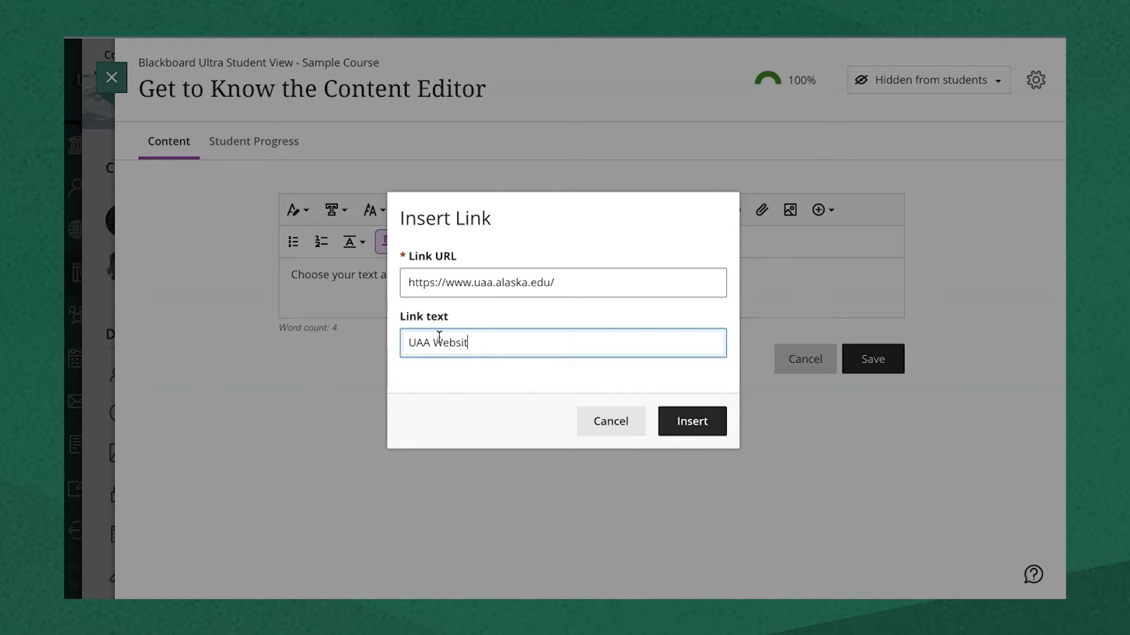
{"action": "left_click", "coordinate": [694, 421]}
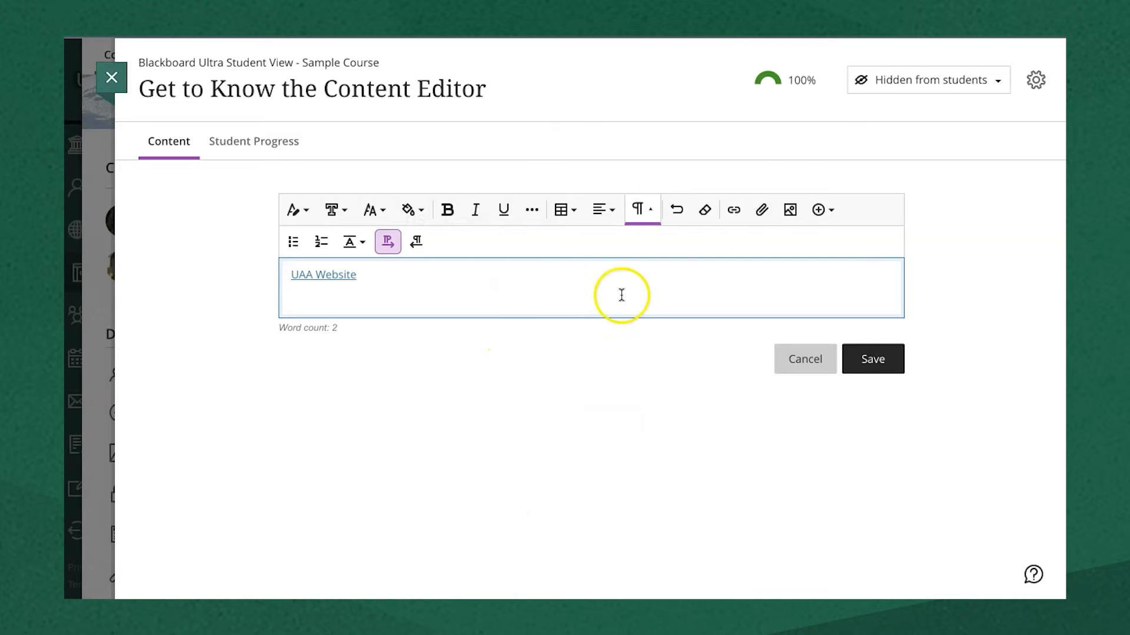
Attach "Document for Blackboard Ultra Sample Course Assignment.docx" from Downloads, with the View and download file option
{"action": "left_click", "coordinate": [762, 210]}
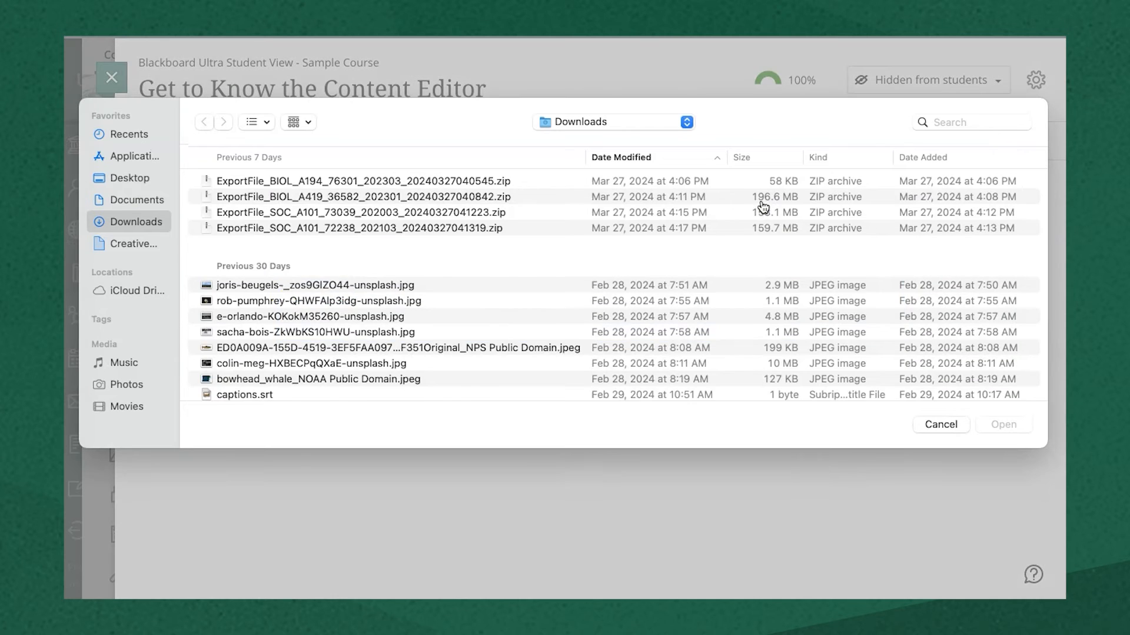
{"action": "scroll", "coordinate": [763, 207], "scroll_direction": "down", "scroll_amount": 5}
{"action": "left_click", "coordinate": [373, 344]}
{"action": "left_click", "coordinate": [1000, 425]}
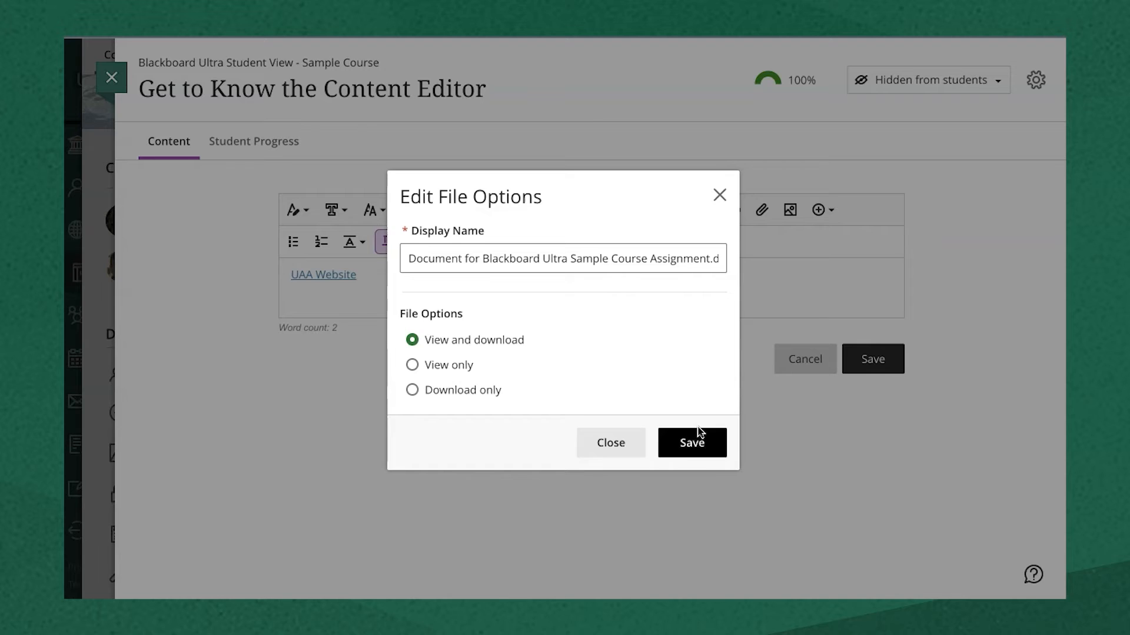
{"action": "left_click", "coordinate": [698, 447]}
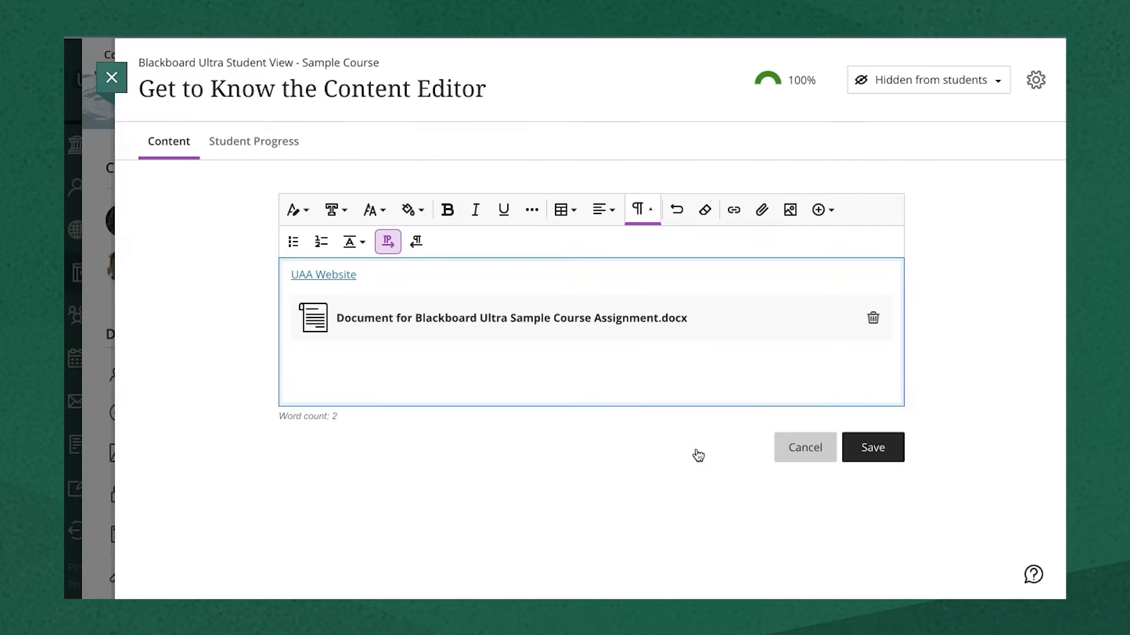
Upload the image whose file name ends in "_zos9GlZO44-unsplash.jpg" from Downloads and proceed with its original framing to insert it below the attachment
{"action": "left_click", "coordinate": [793, 227]}
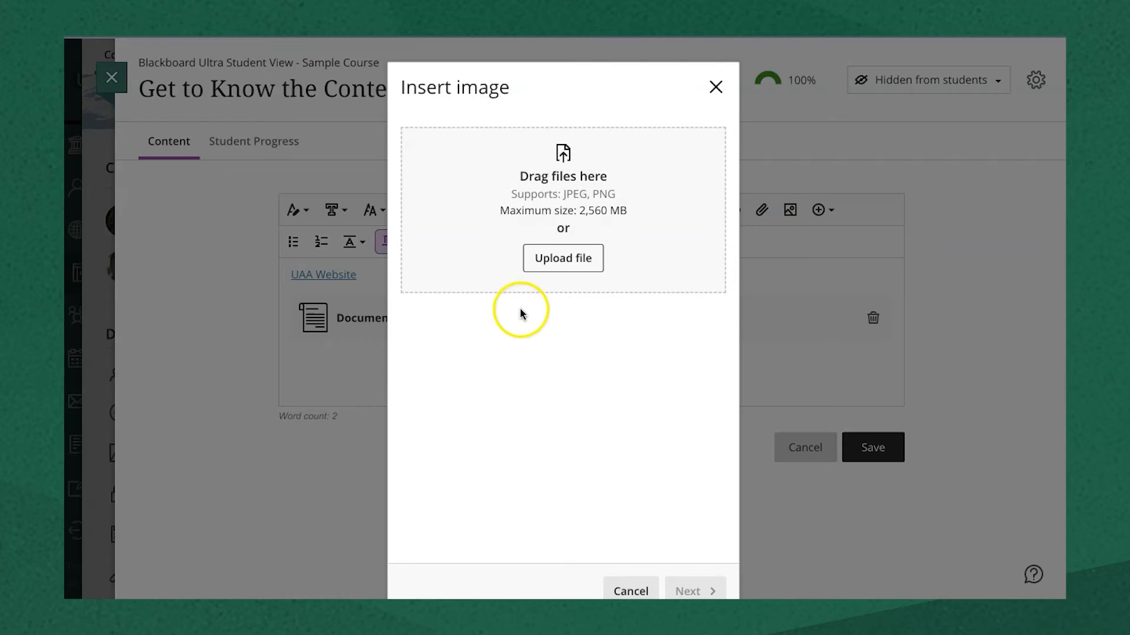
{"action": "left_click", "coordinate": [572, 266]}
{"action": "left_click", "coordinate": [345, 282]}
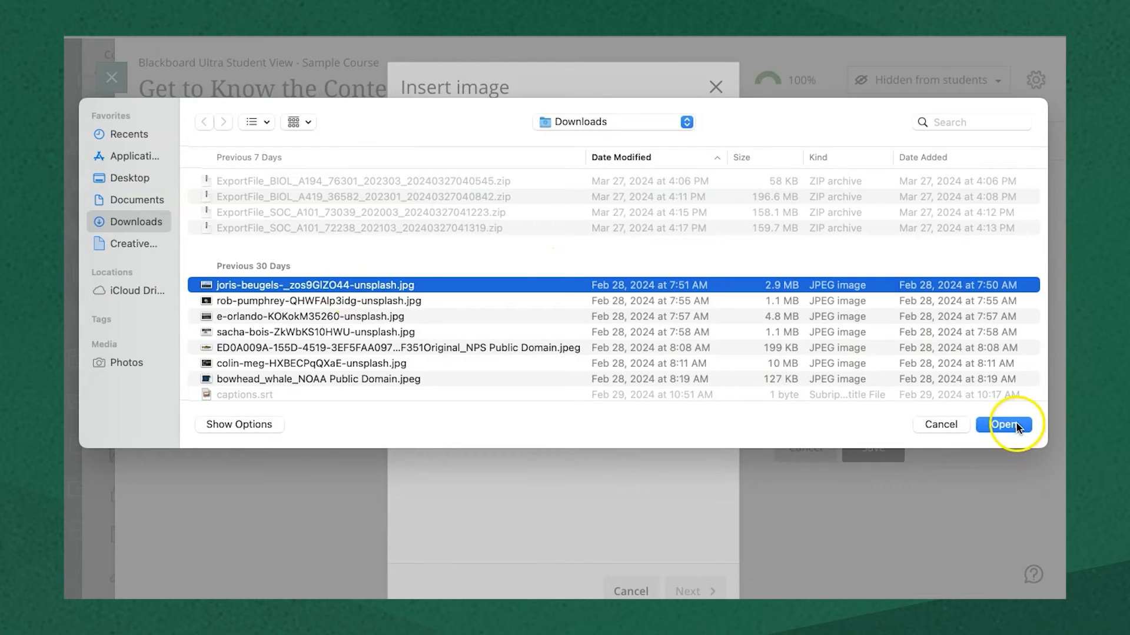
{"action": "left_click", "coordinate": [1007, 425]}
{"action": "left_click", "coordinate": [776, 423]}
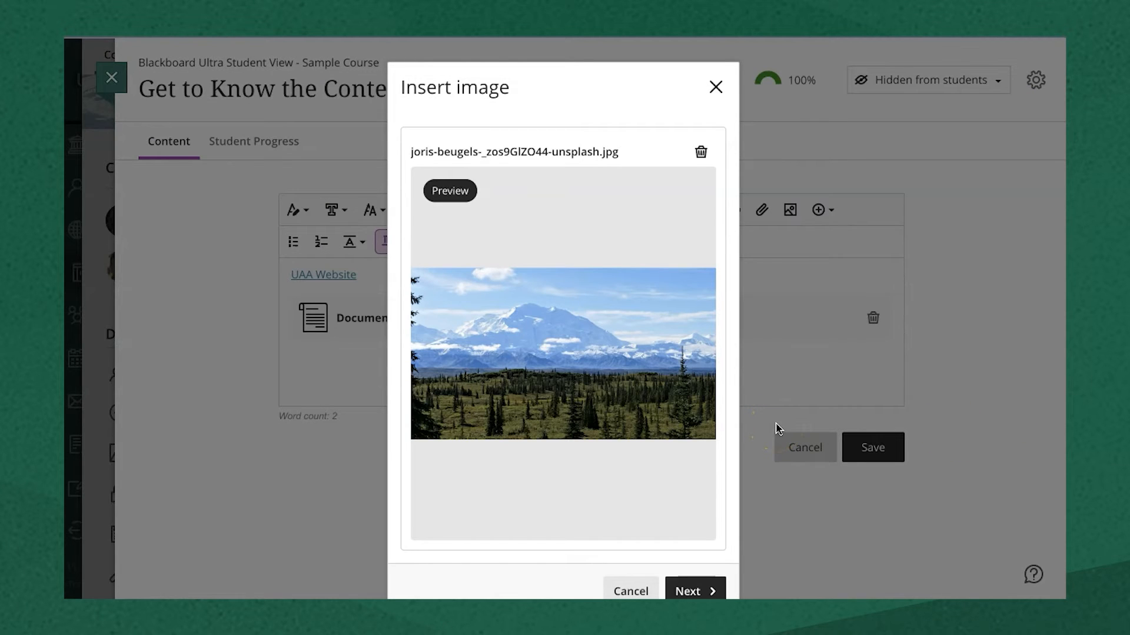
{"action": "scroll", "coordinate": [694, 393], "scroll_direction": "down", "scroll_amount": 1}
{"action": "left_click", "coordinate": [693, 552]}
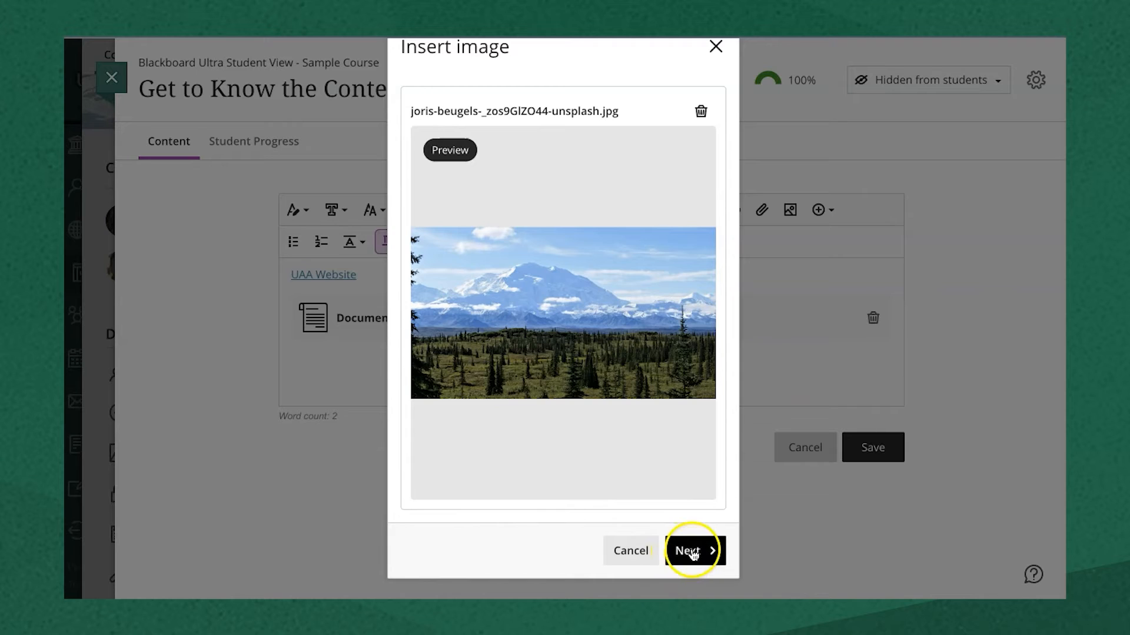
{"action": "left_click", "coordinate": [718, 550]}
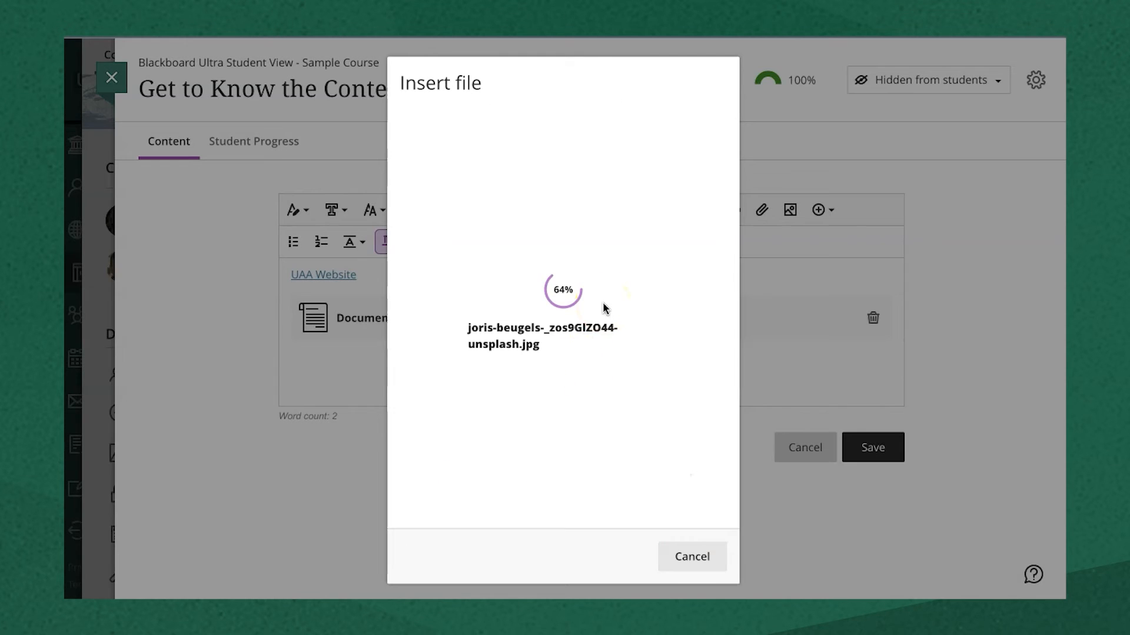
Set the image's display name and alternative text to "Denali in Spring" and save it with the View and download option
{"action": "left_click", "coordinate": [496, 147]}
{"action": "triple_click", "coordinate": [517, 156]}
{"action": "type", "text": "Denali in Spring"}
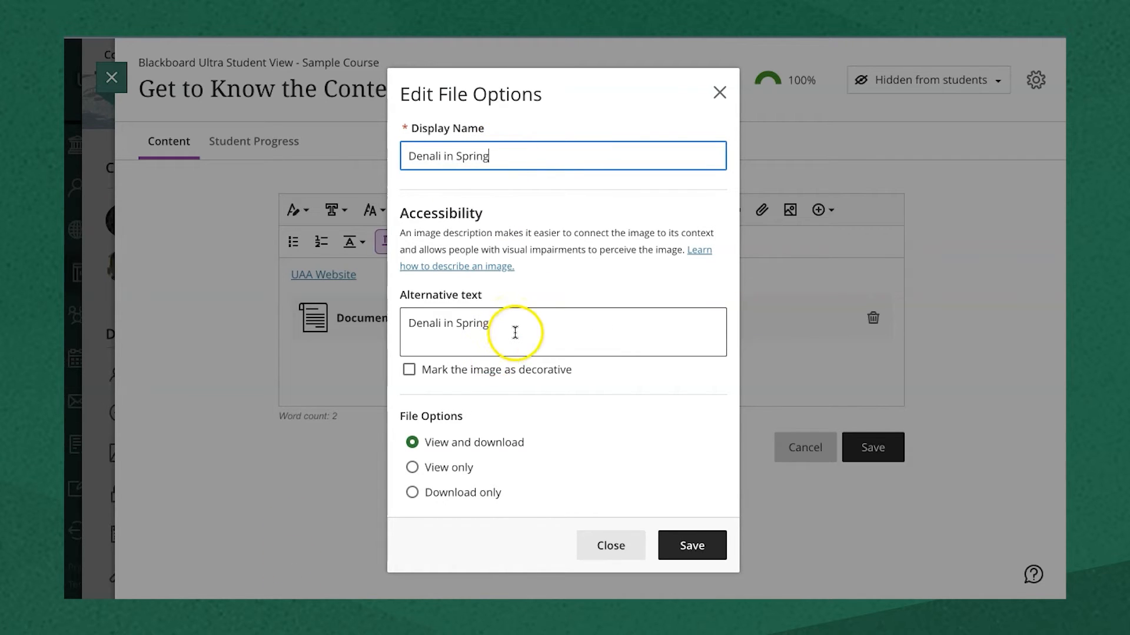
{"action": "left_click", "coordinate": [514, 331]}
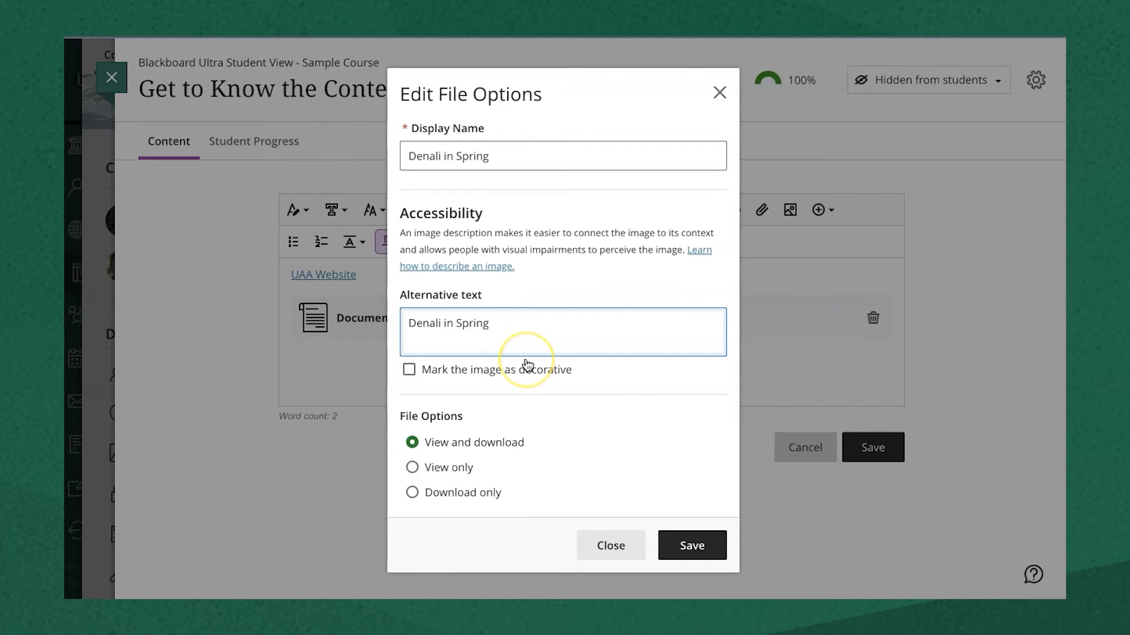
{"action": "left_click", "coordinate": [682, 538]}
Review the insert content options, including Math, and open UAA Kaltura - Browse, Search, and Embed from the Content Market
{"action": "left_click", "coordinate": [824, 208]}
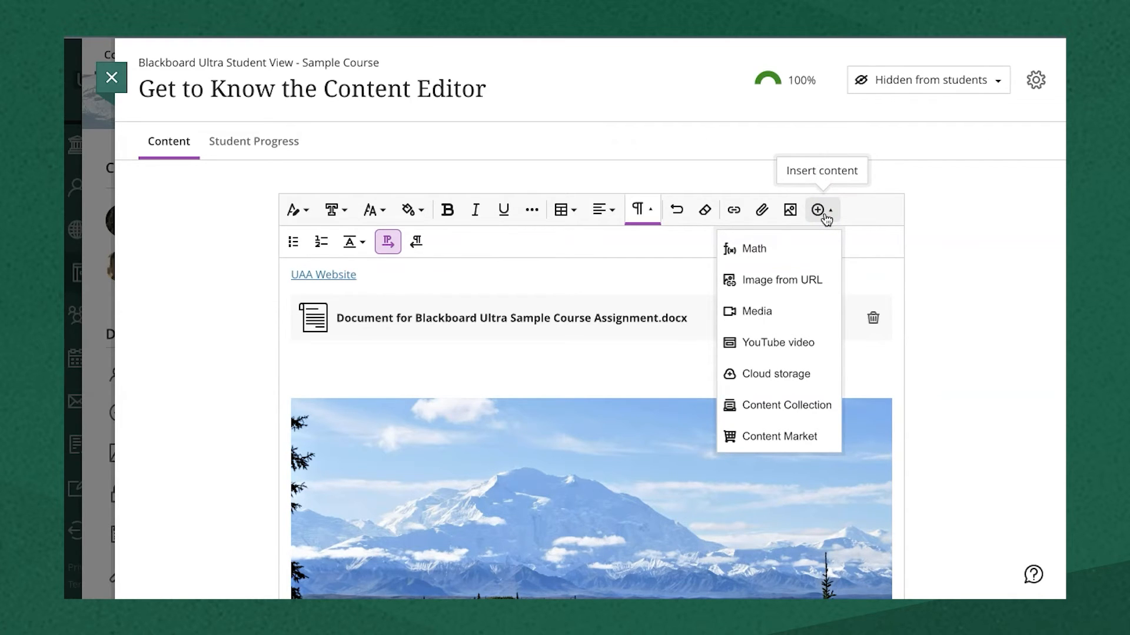
{"action": "left_click", "coordinate": [757, 250]}
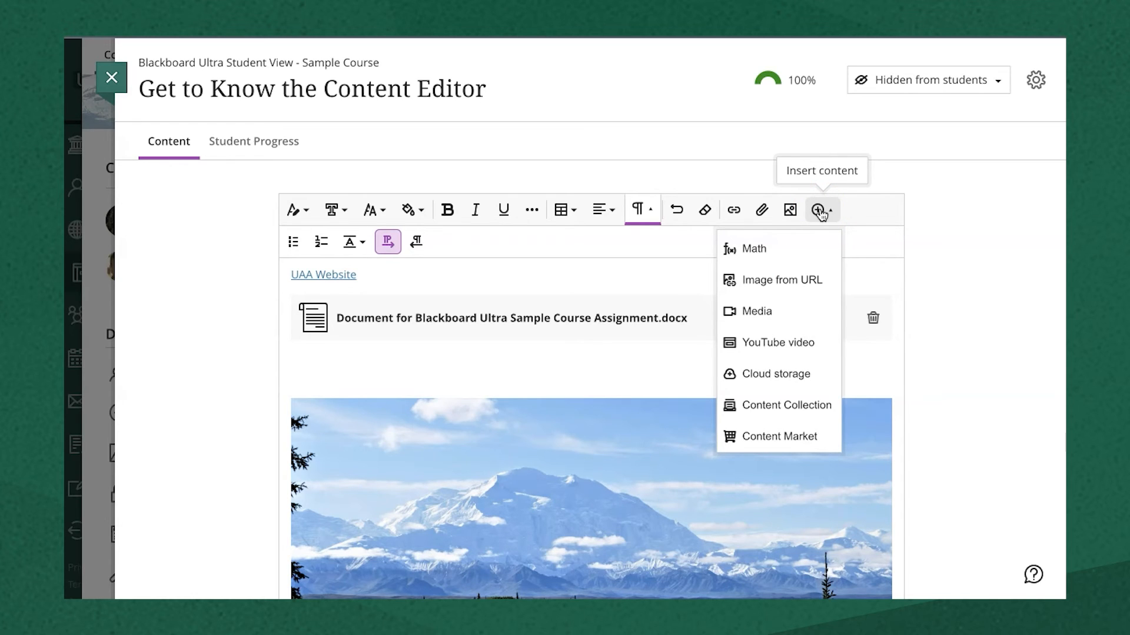
{"action": "left_click", "coordinate": [778, 437]}
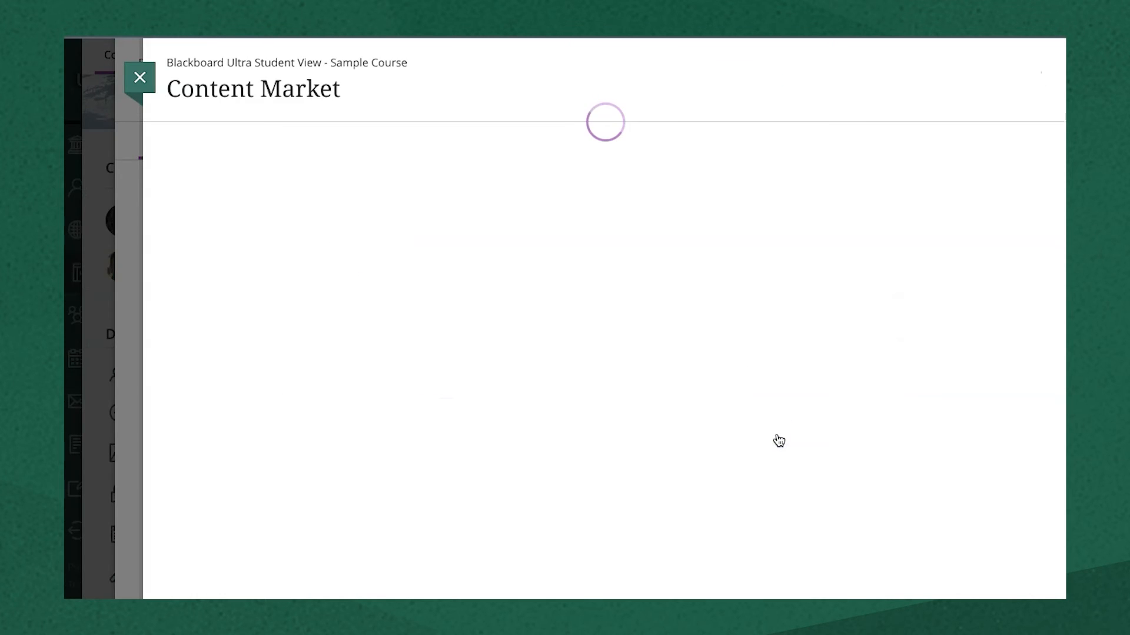
{"action": "scroll", "coordinate": [778, 441], "scroll_direction": "down", "scroll_amount": 15}
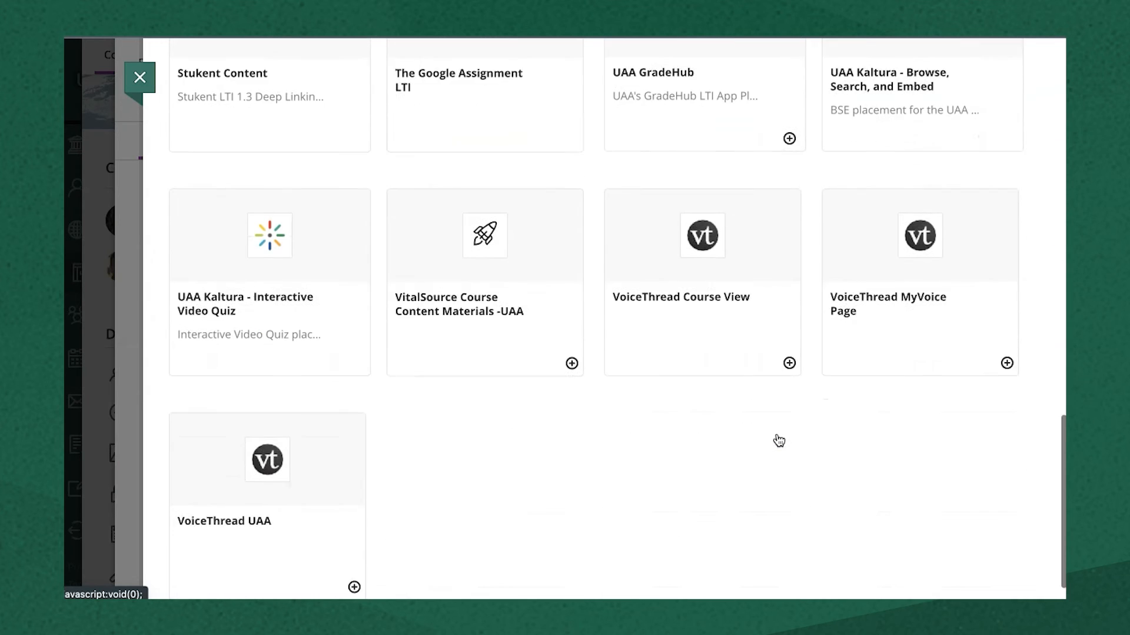
{"action": "scroll", "coordinate": [778, 440], "scroll_direction": "up", "scroll_amount": 1}
{"action": "left_click", "coordinate": [922, 106]}
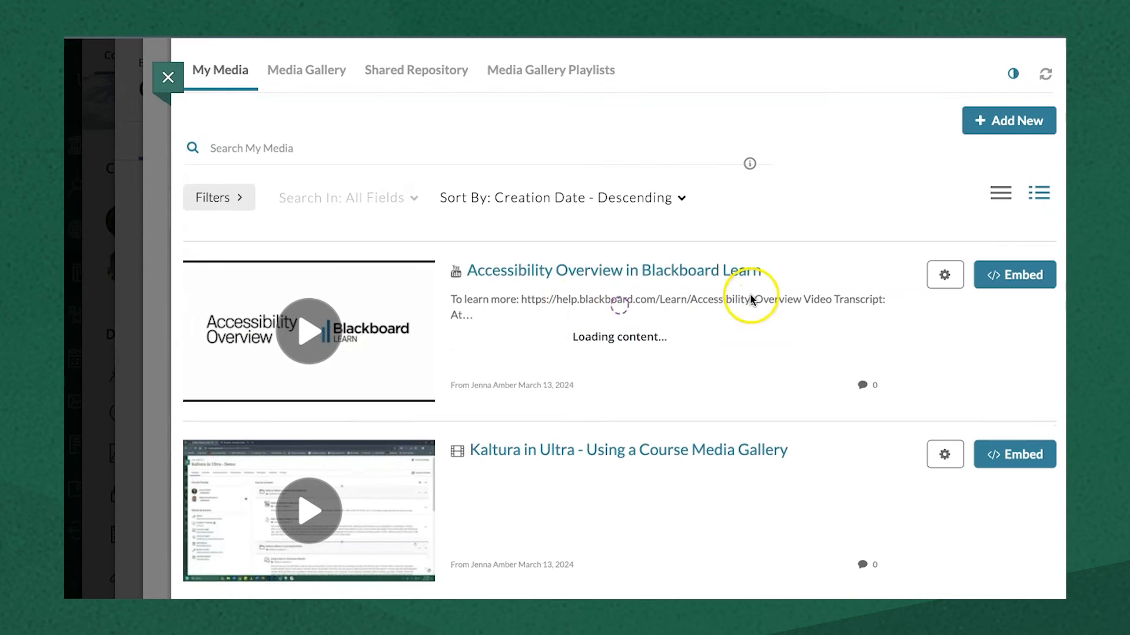
Show the Kaltura options for adding new media, and close the media browser and the Content Market
{"action": "left_click", "coordinate": [1016, 121]}
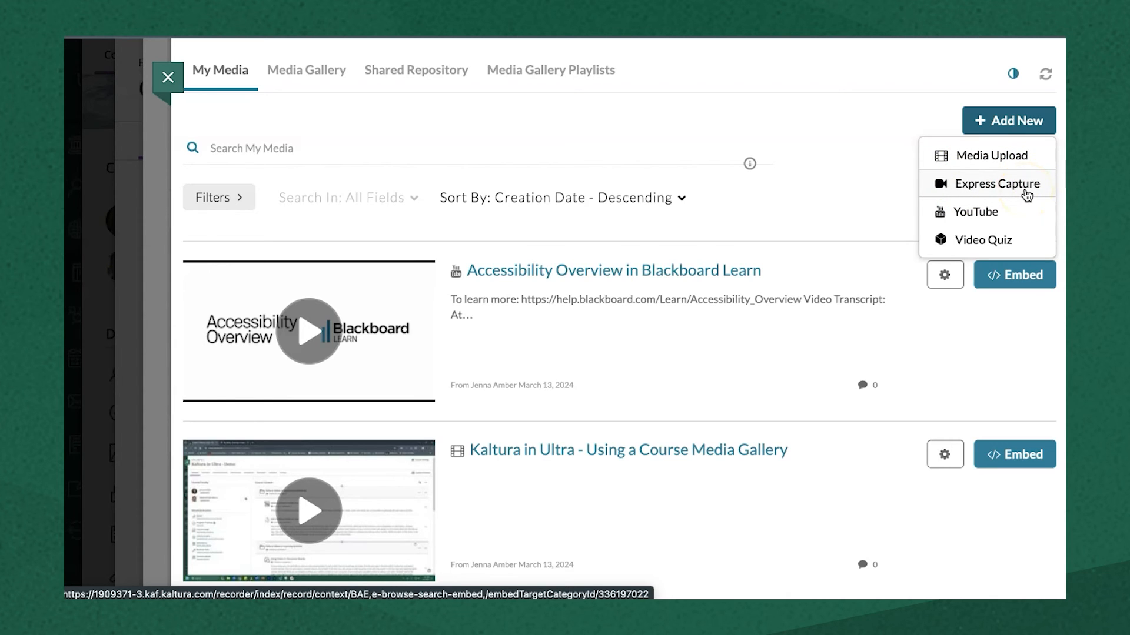
{"action": "left_click", "coordinate": [168, 77]}
{"action": "left_click", "coordinate": [144, 77]}
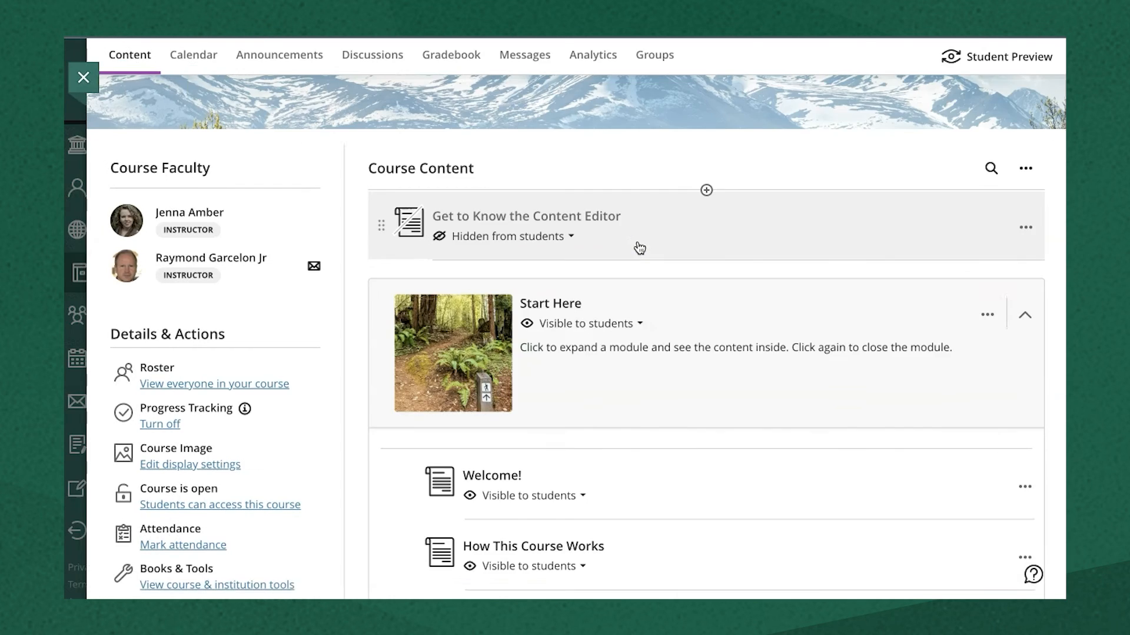
Open a new announcement in the course to examine the message editor's tools, and cancel it without saving
{"action": "scroll", "coordinate": [640, 248], "scroll_direction": "up", "scroll_amount": 3}
{"action": "scroll", "coordinate": [640, 248], "scroll_direction": "up", "scroll_amount": 1}
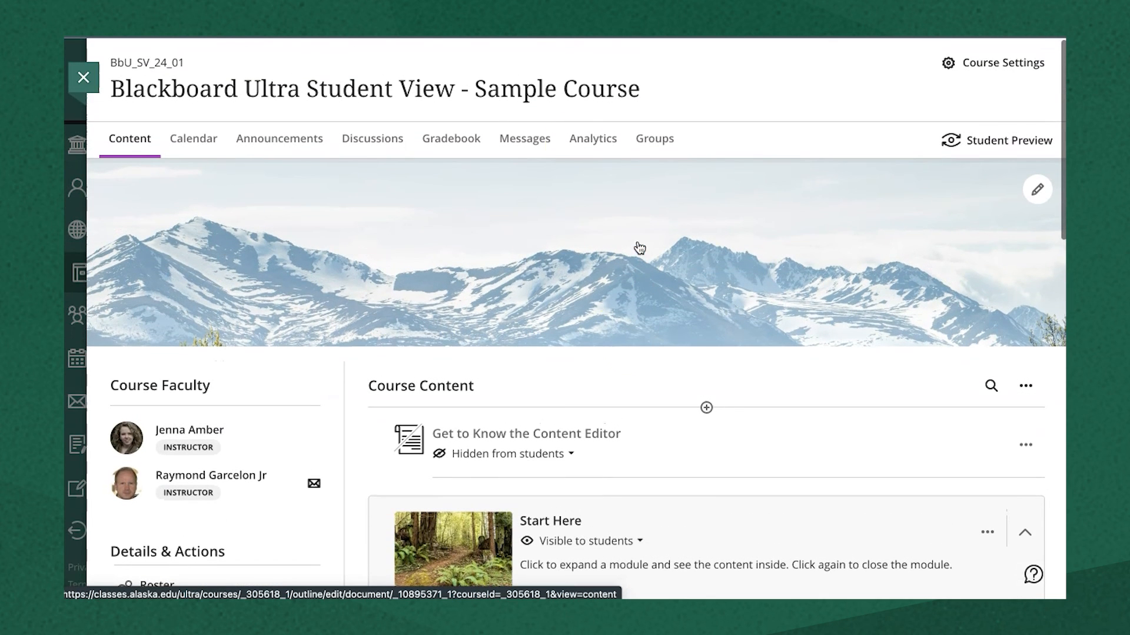
{"action": "left_click", "coordinate": [303, 139]}
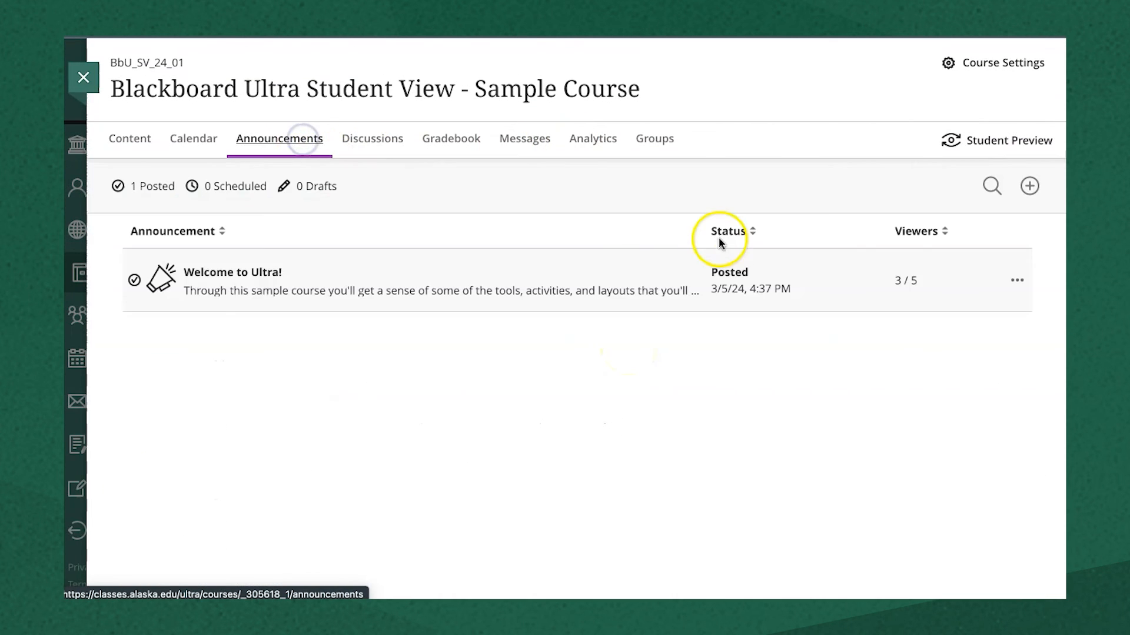
{"action": "left_click", "coordinate": [1029, 186]}
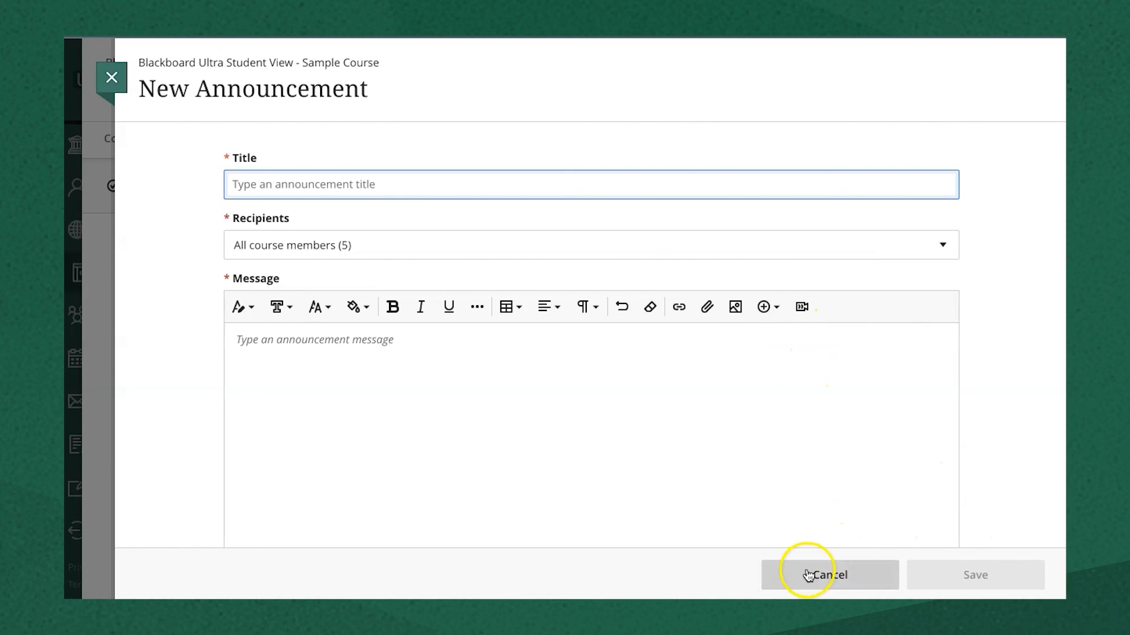
{"action": "left_click", "coordinate": [847, 574]}
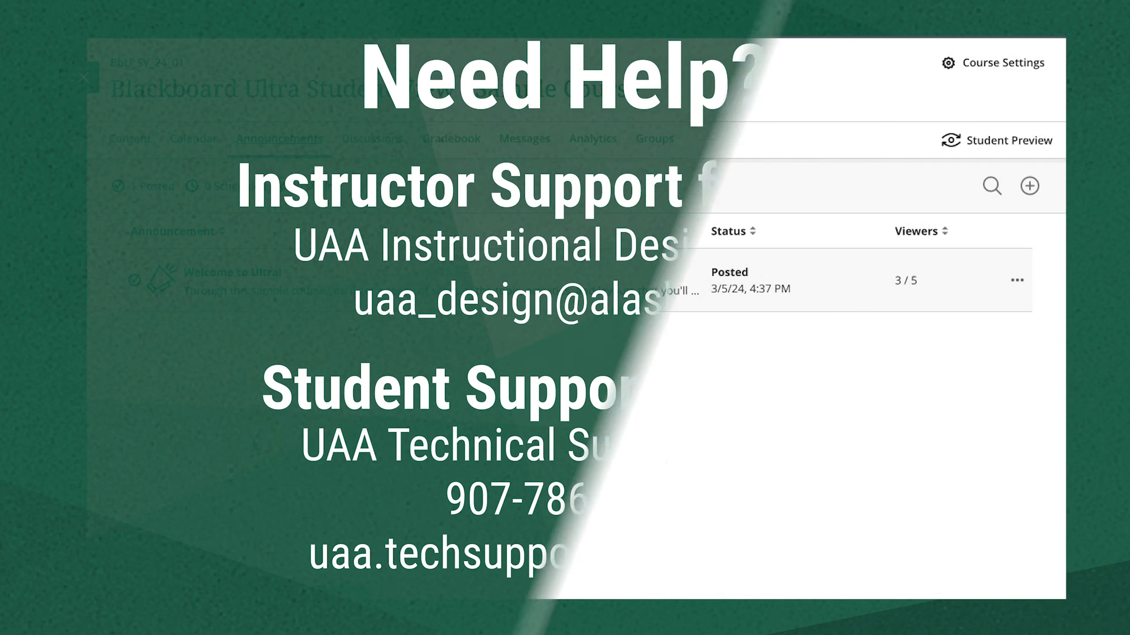